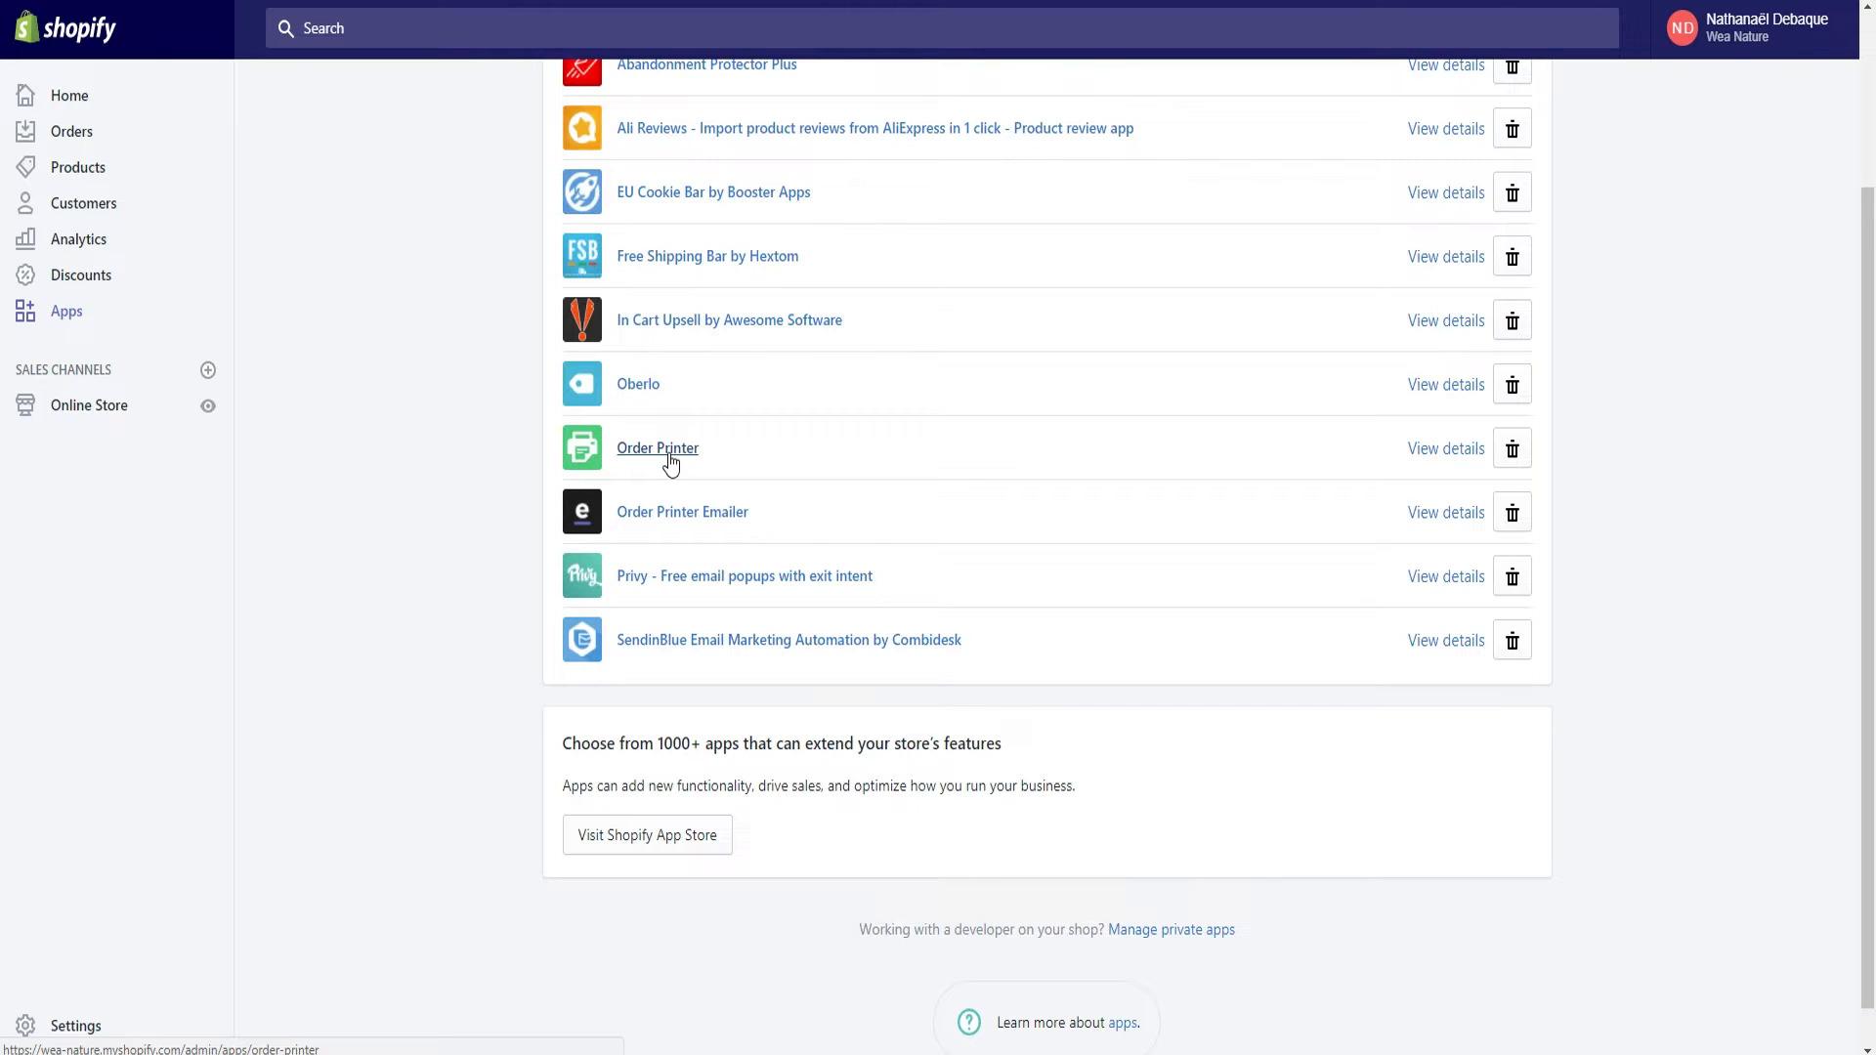
Open the Order Printer app's template list and delete the Packing slip template.
click(664, 452)
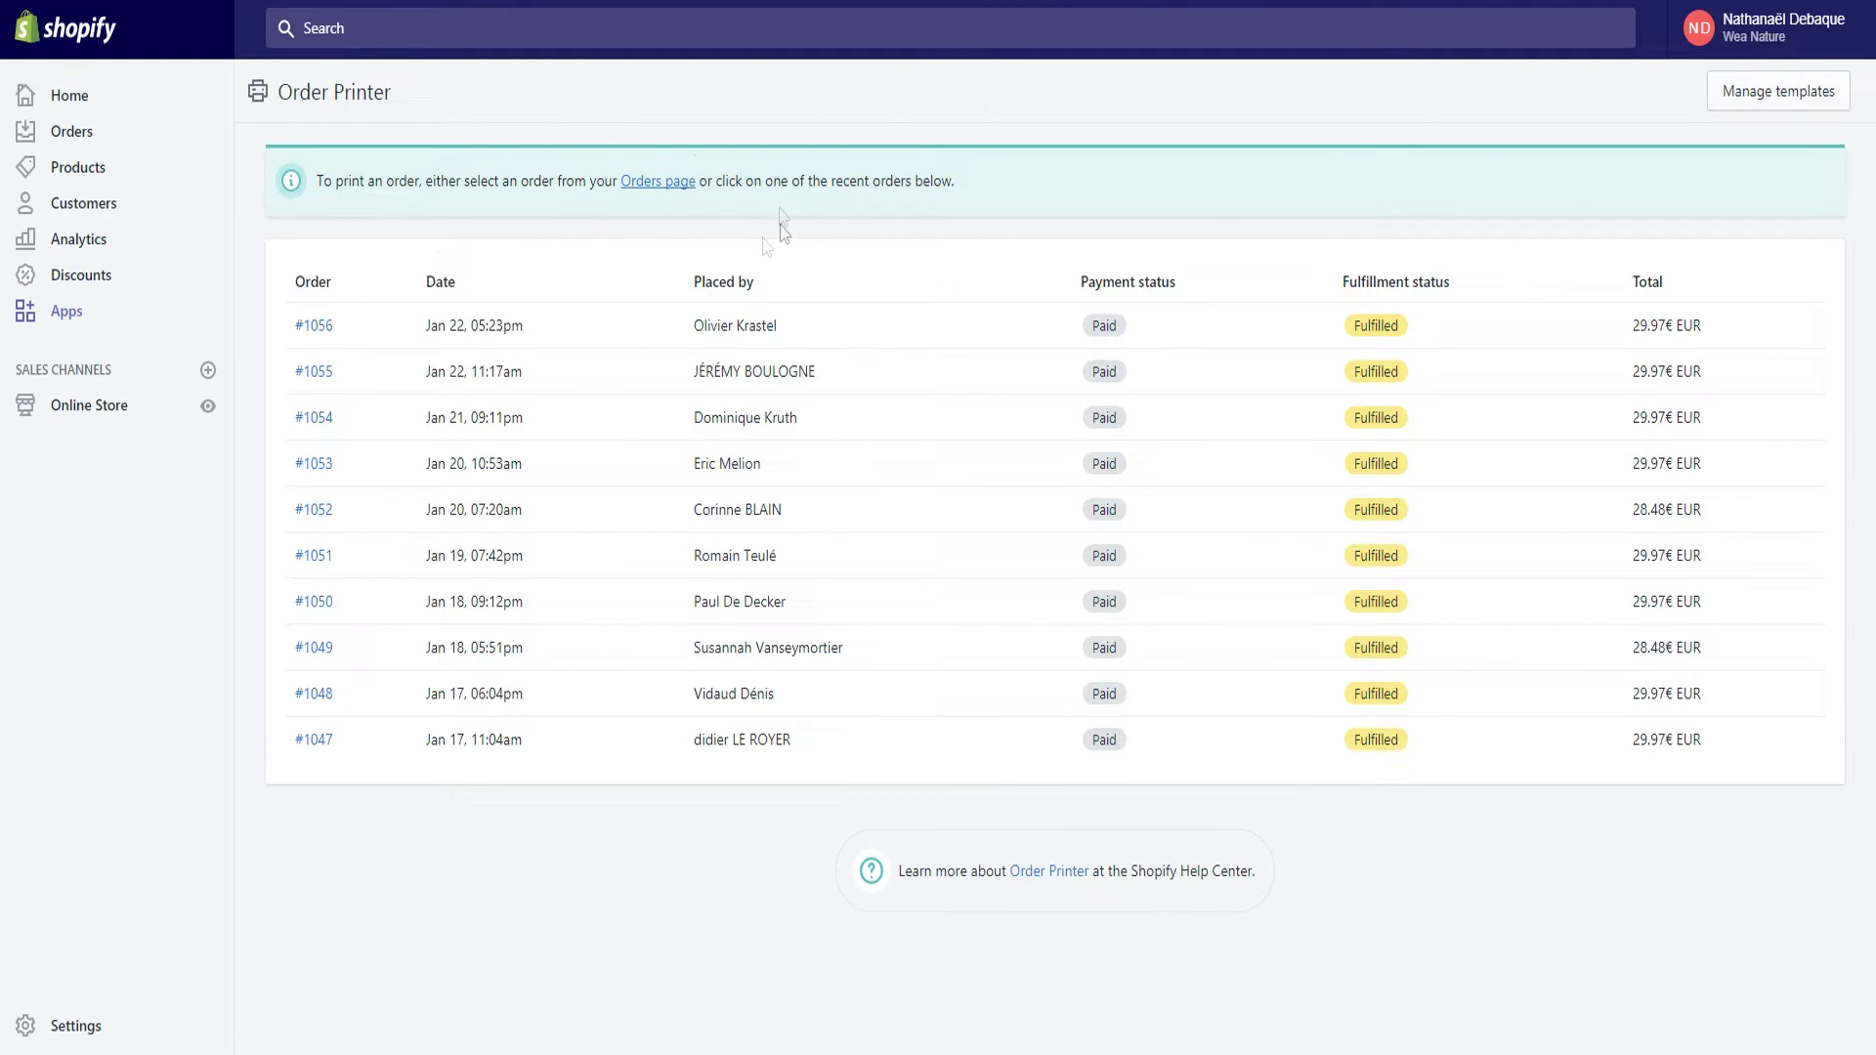
click(1761, 105)
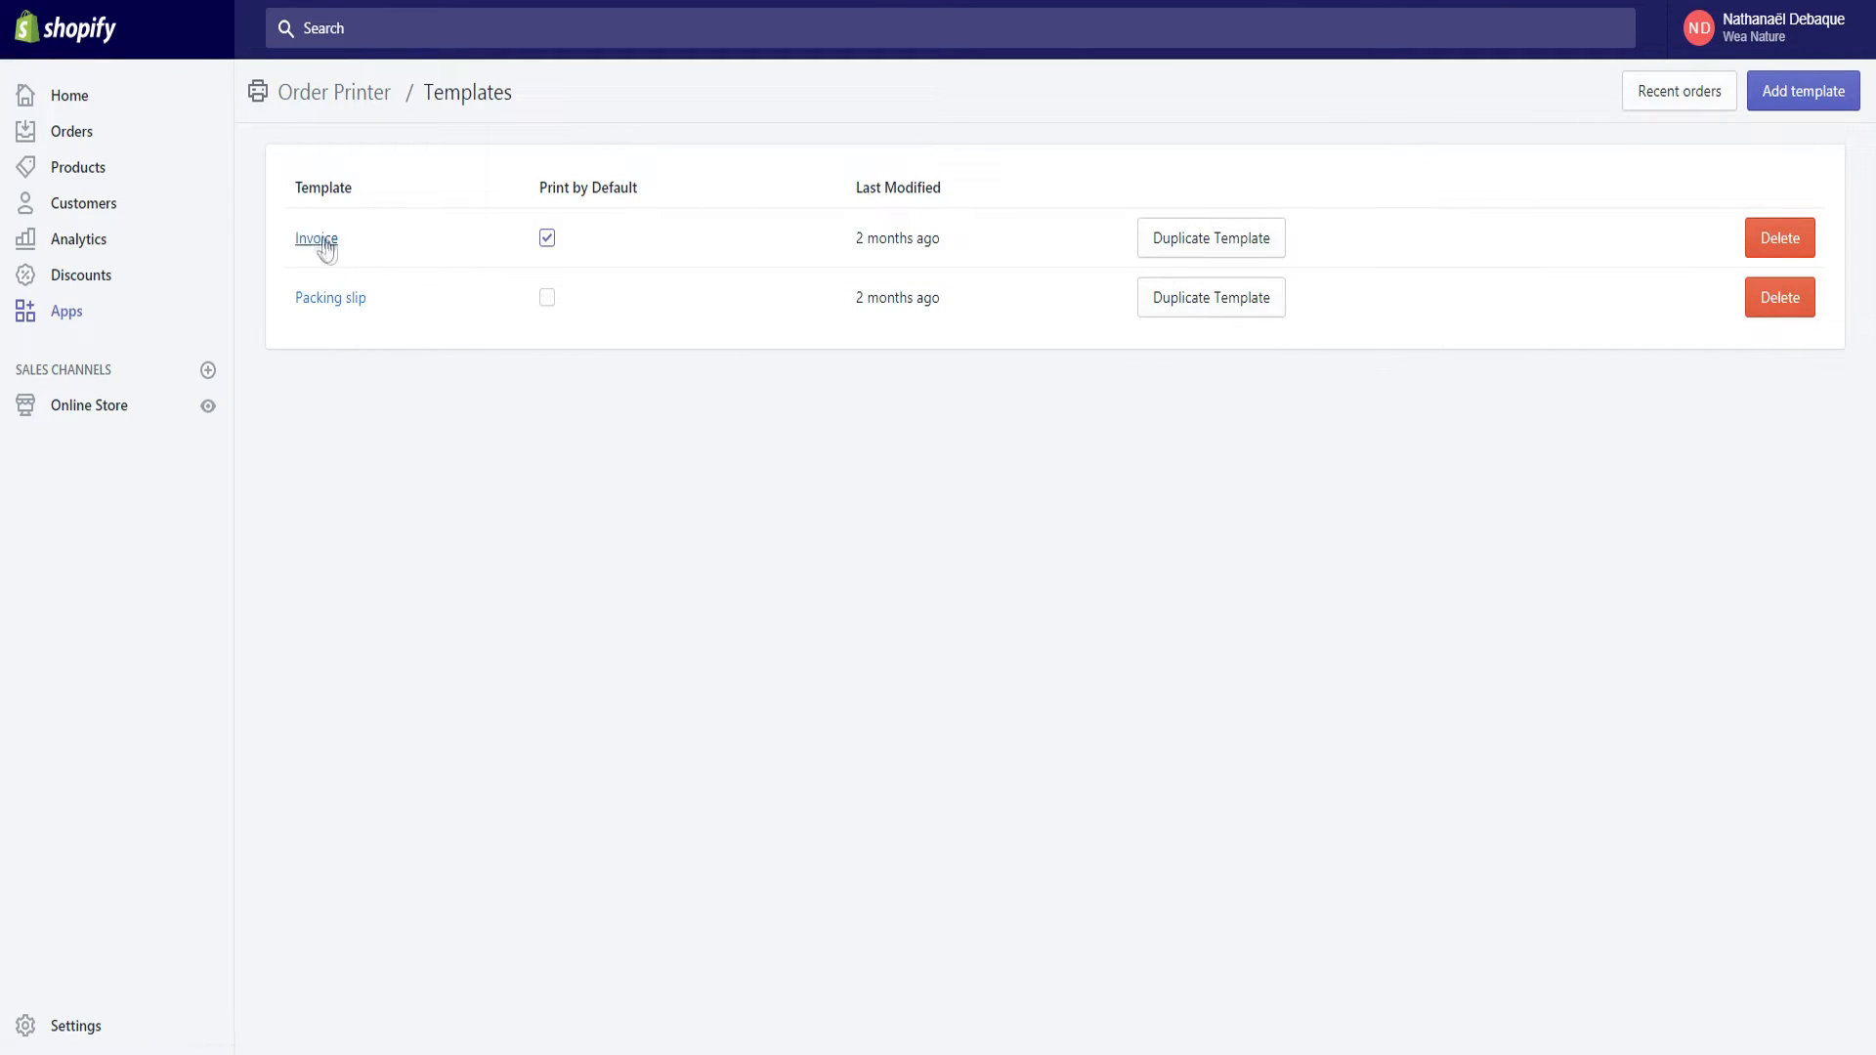
click(1779, 301)
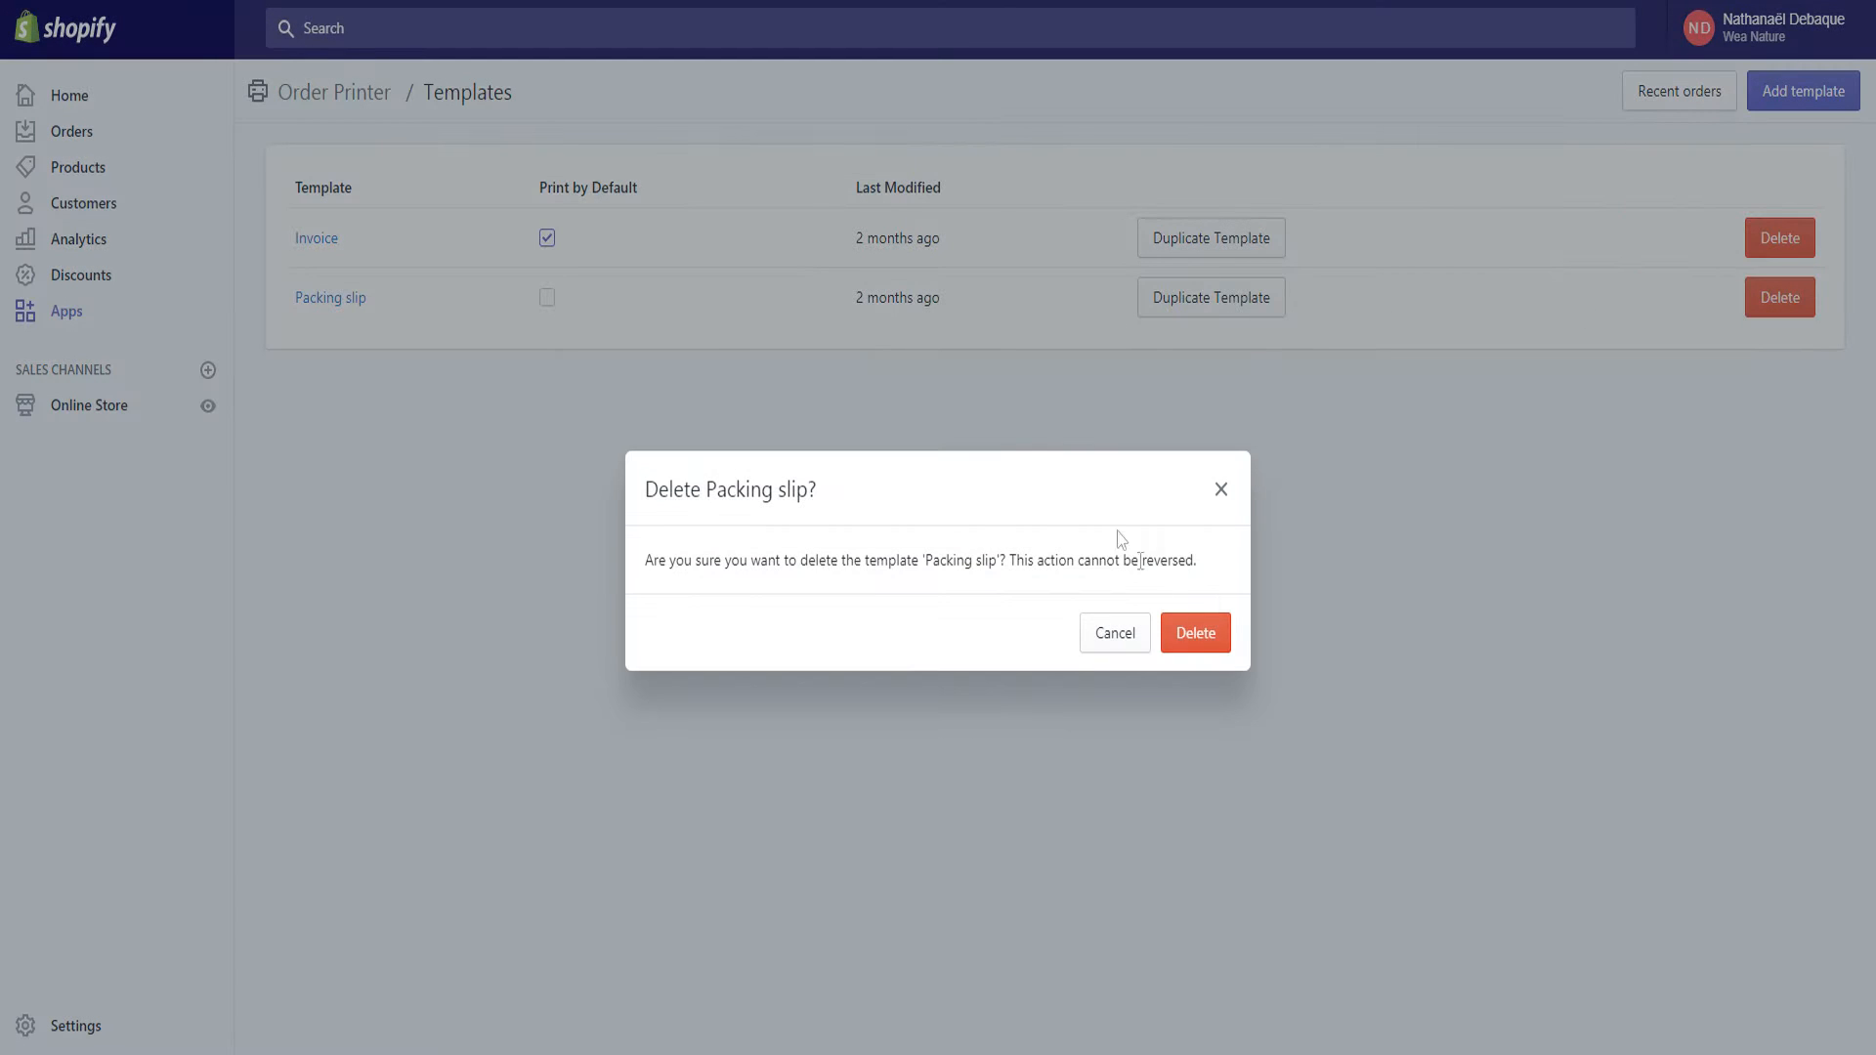
click(1208, 632)
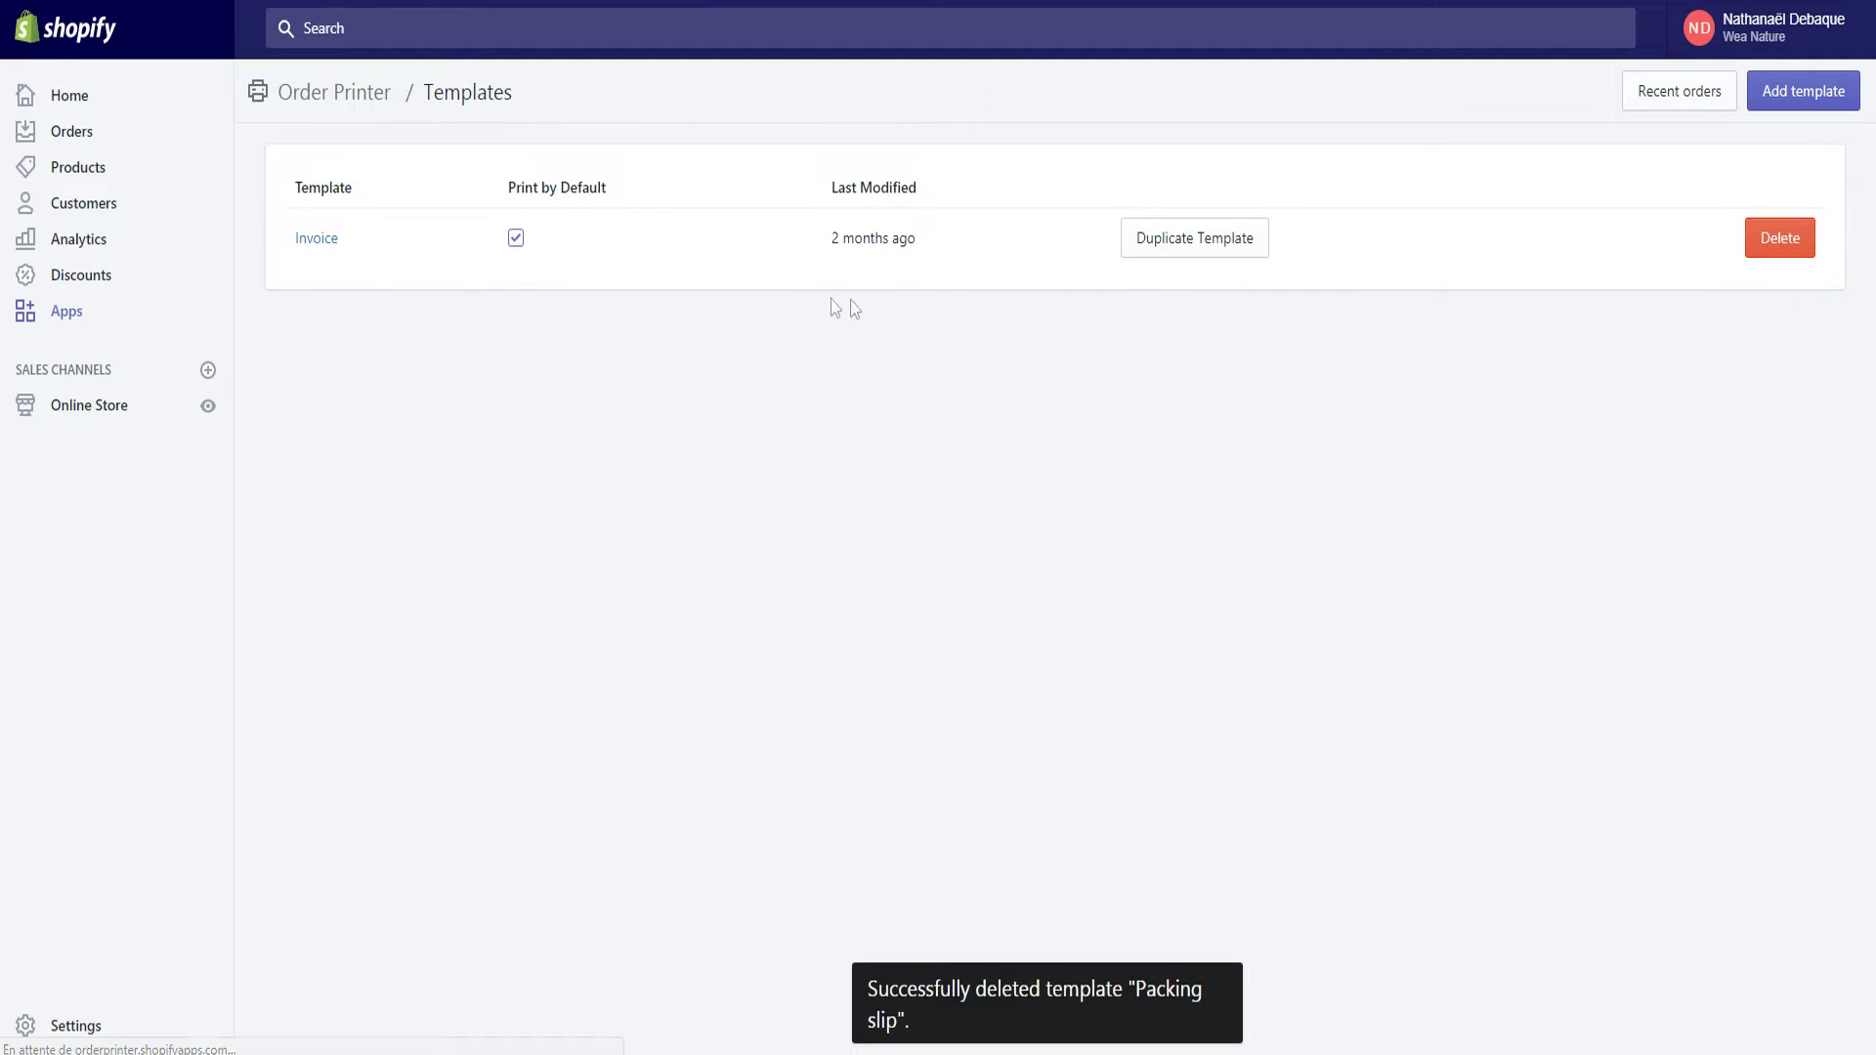
Open the Invoice template, review its code from the first line to the last, and save the template.
click(332, 246)
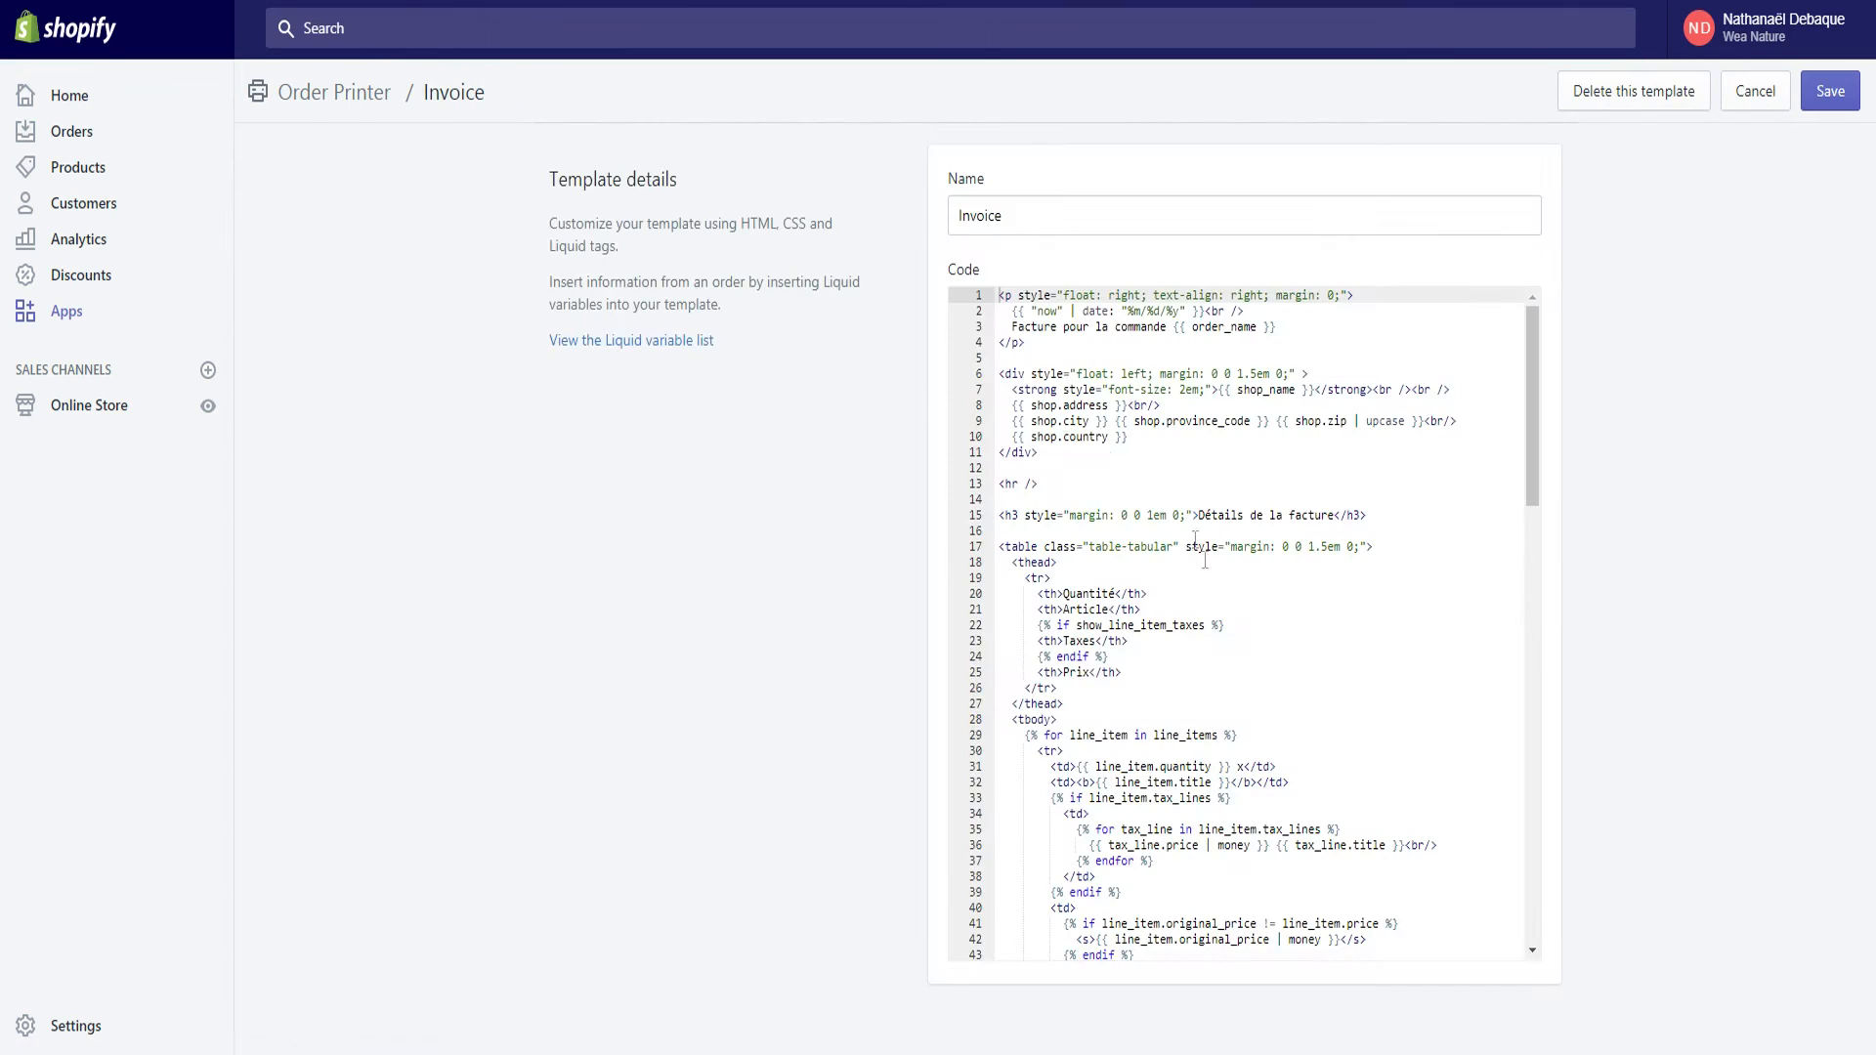
scroll(1125, 523, down, 15)
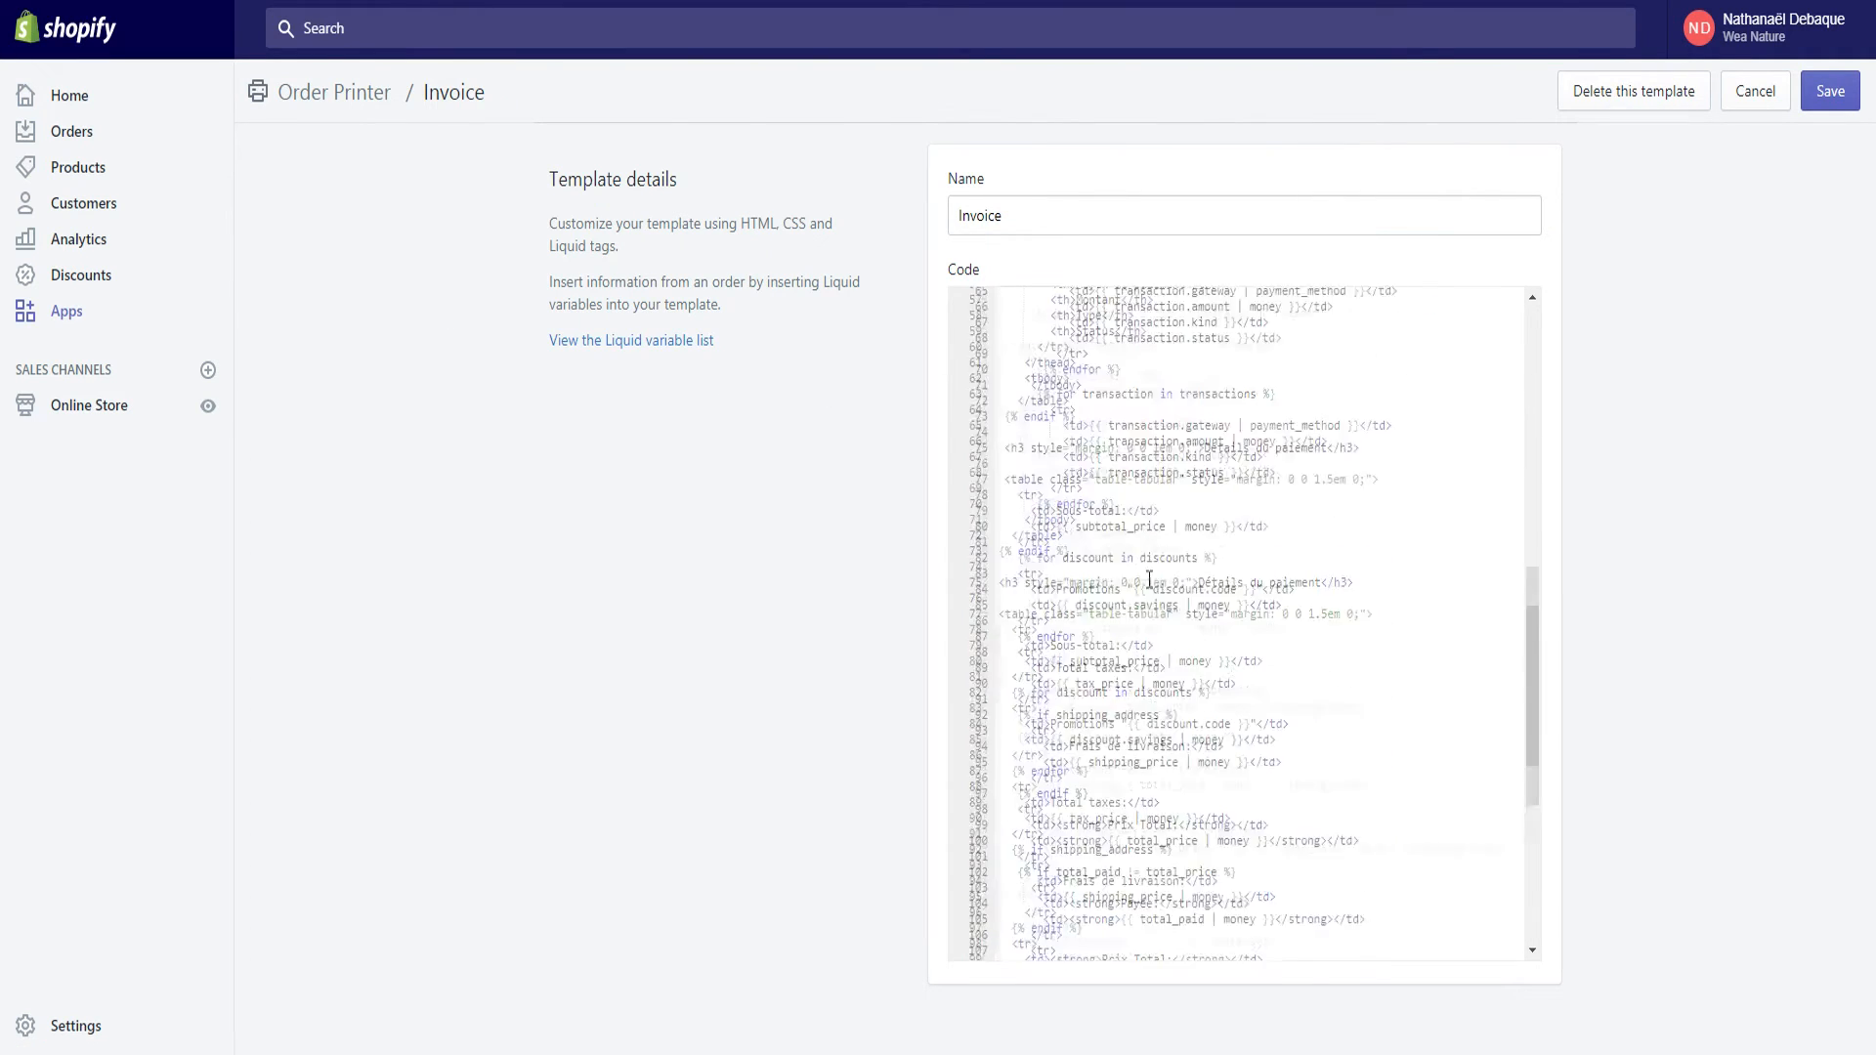
scroll(1135, 637, up, 15)
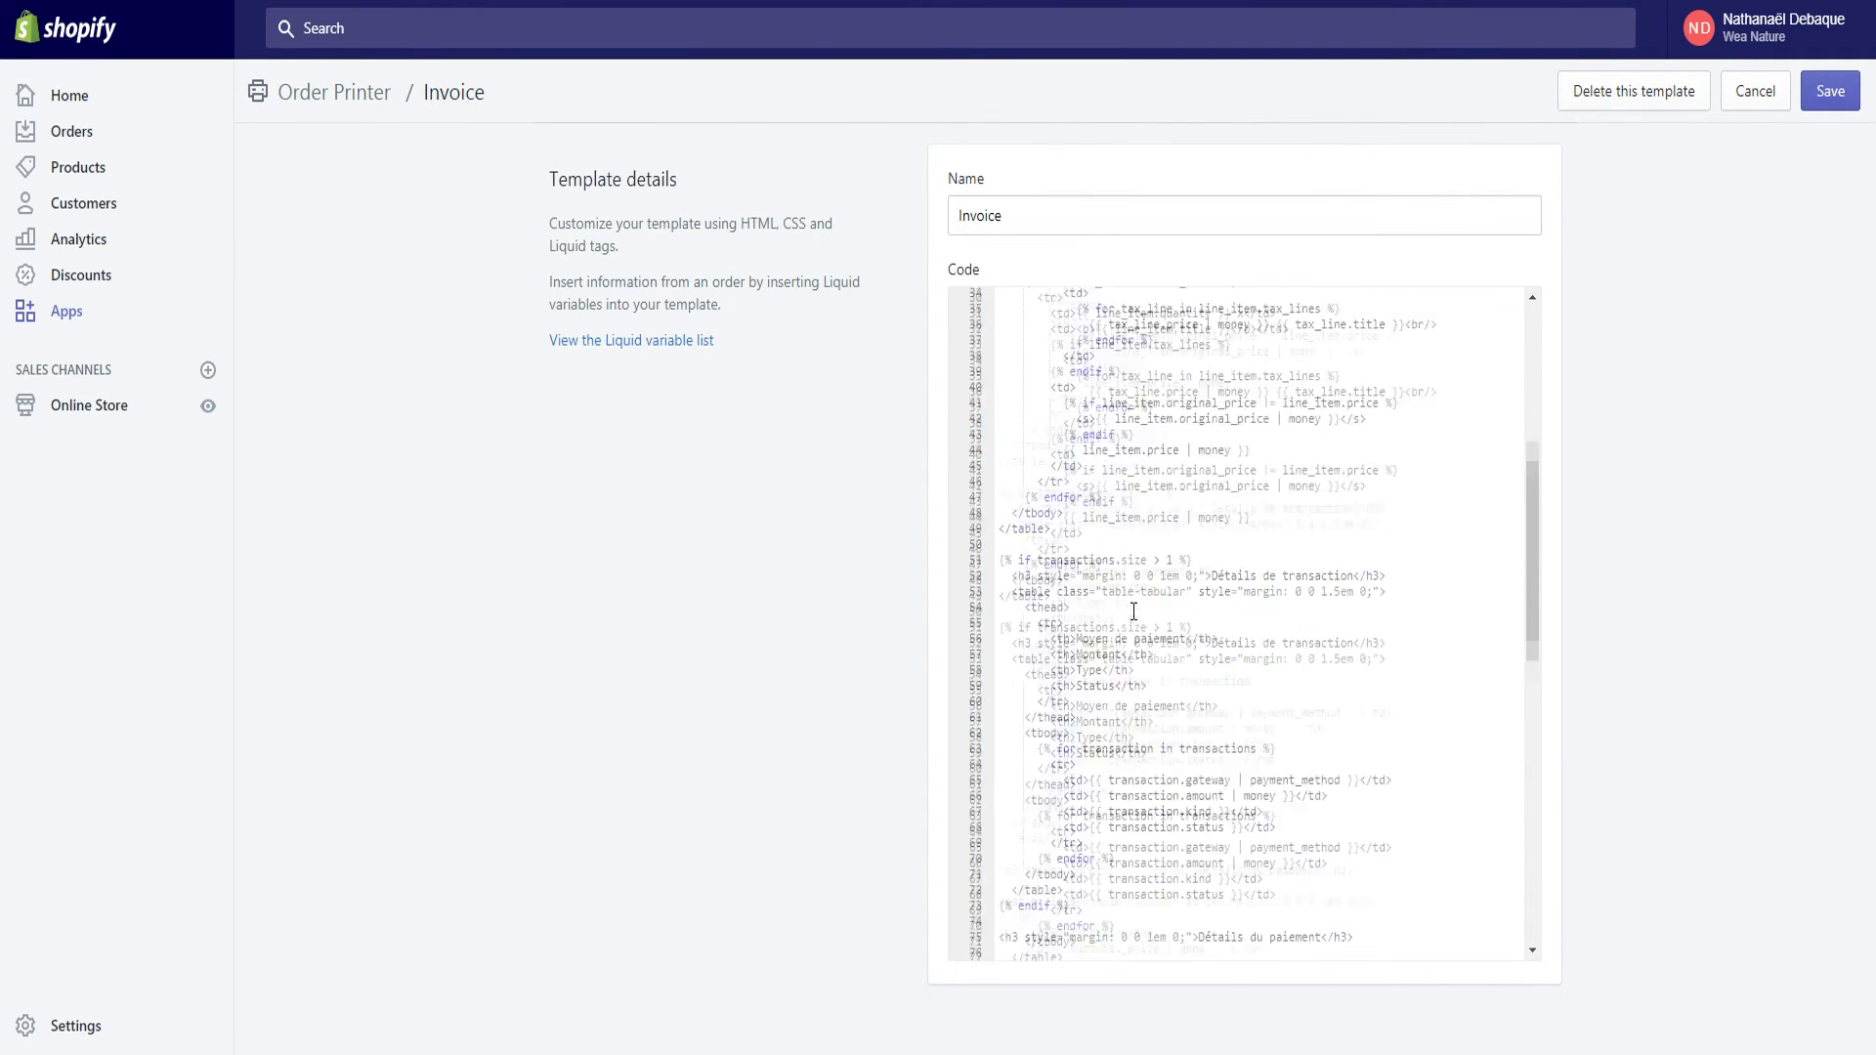
drag(1002, 303, 1495, 936)
click(1468, 871)
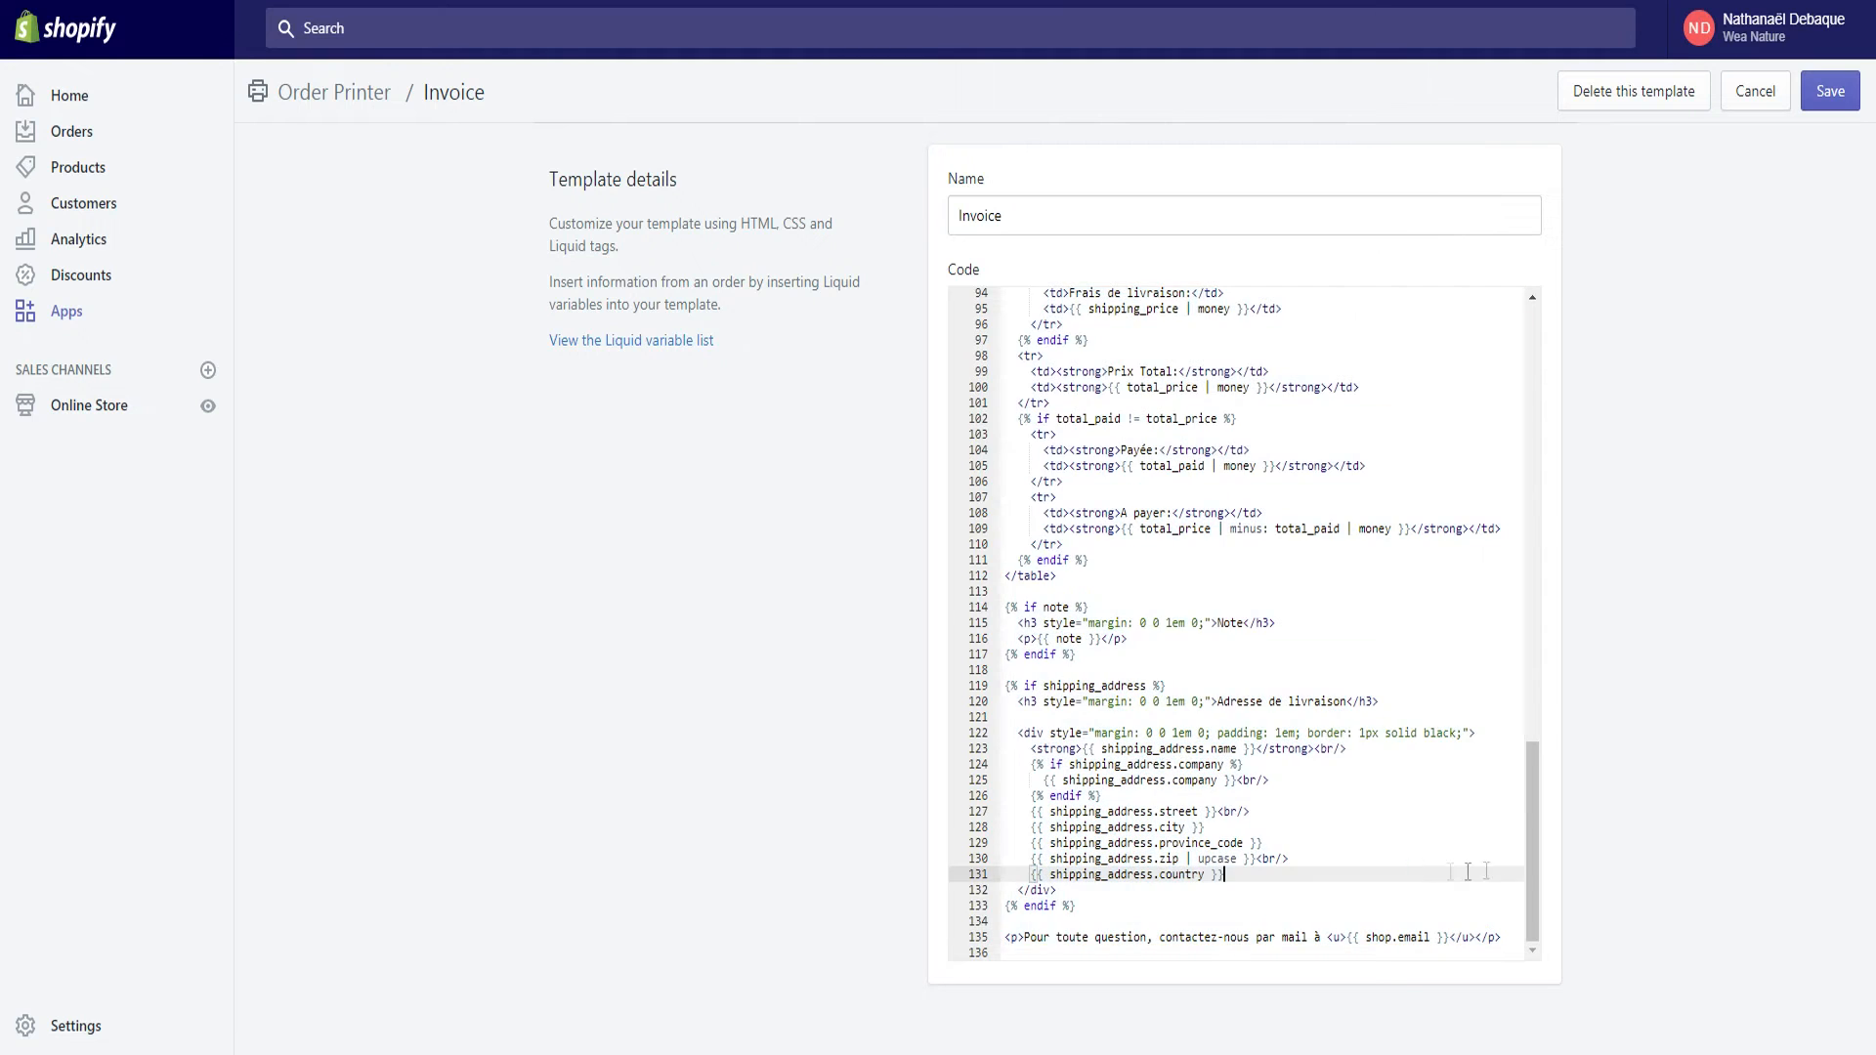
drag(1528, 808, 1512, 368)
click(1248, 373)
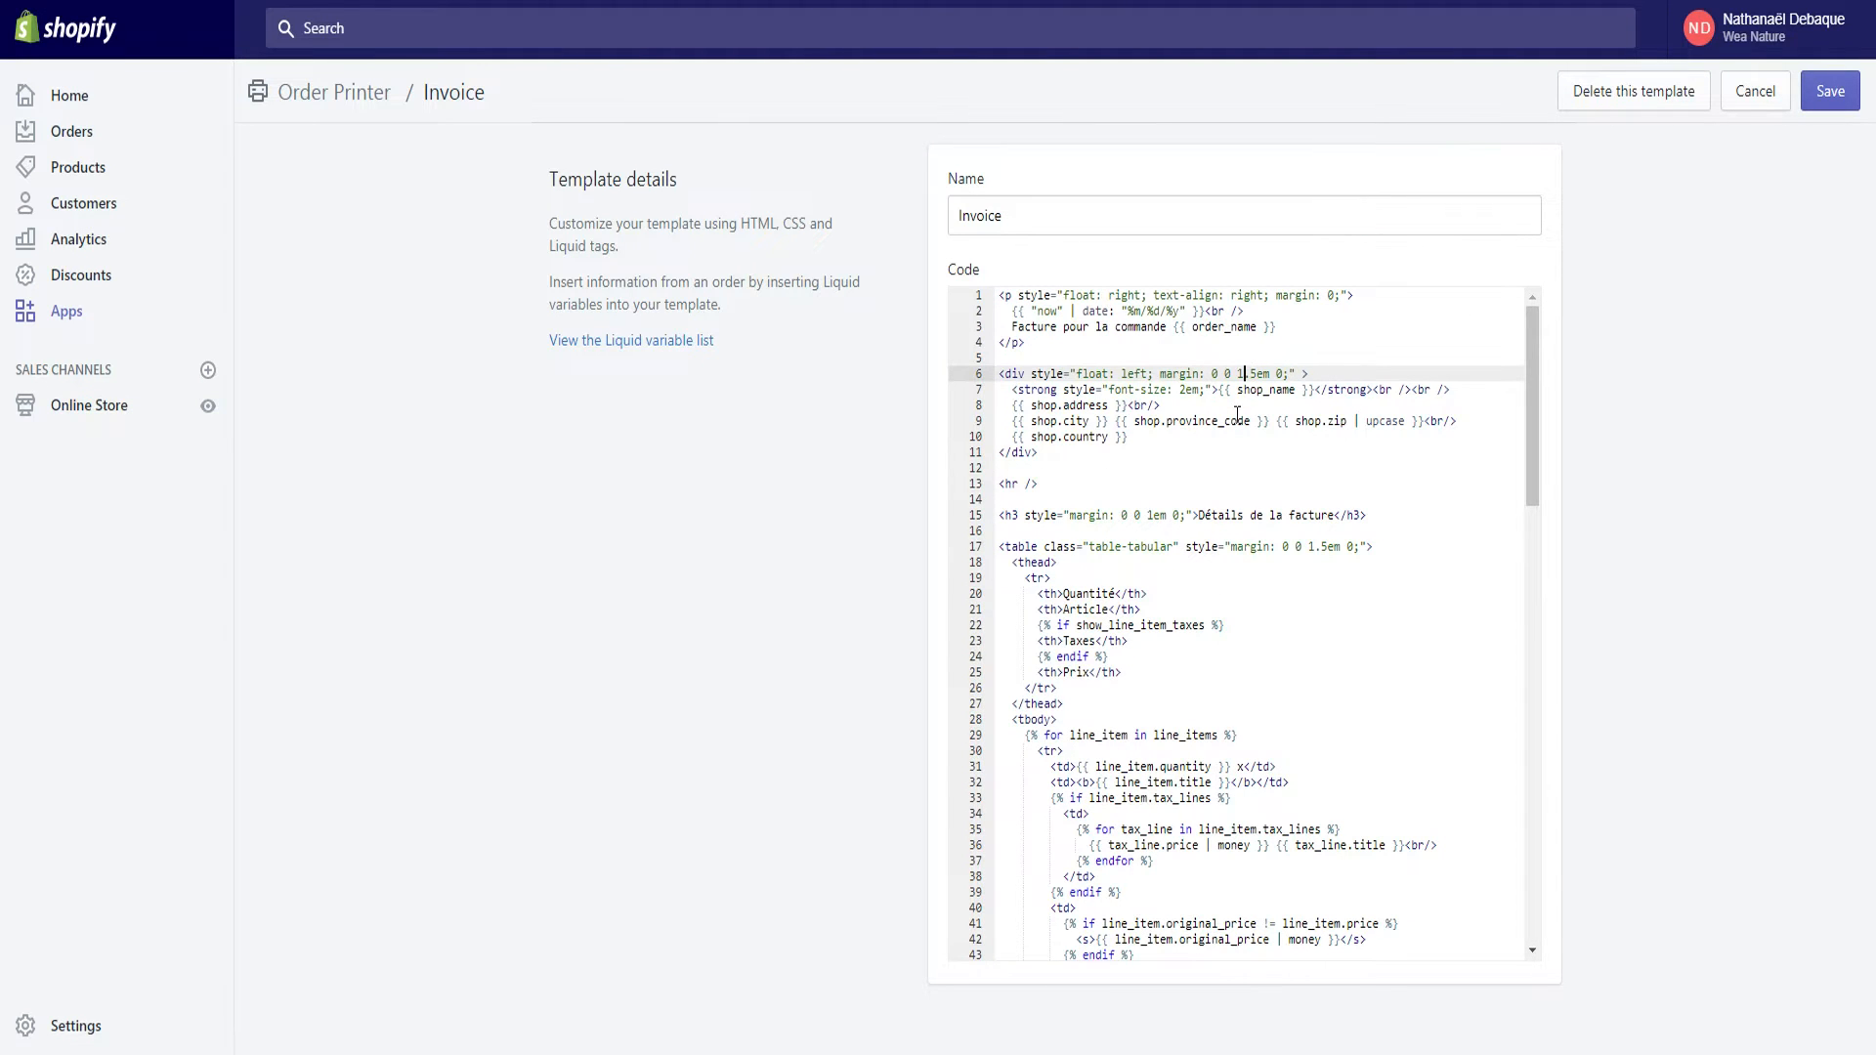
drag(999, 295, 1261, 927)
click(1212, 664)
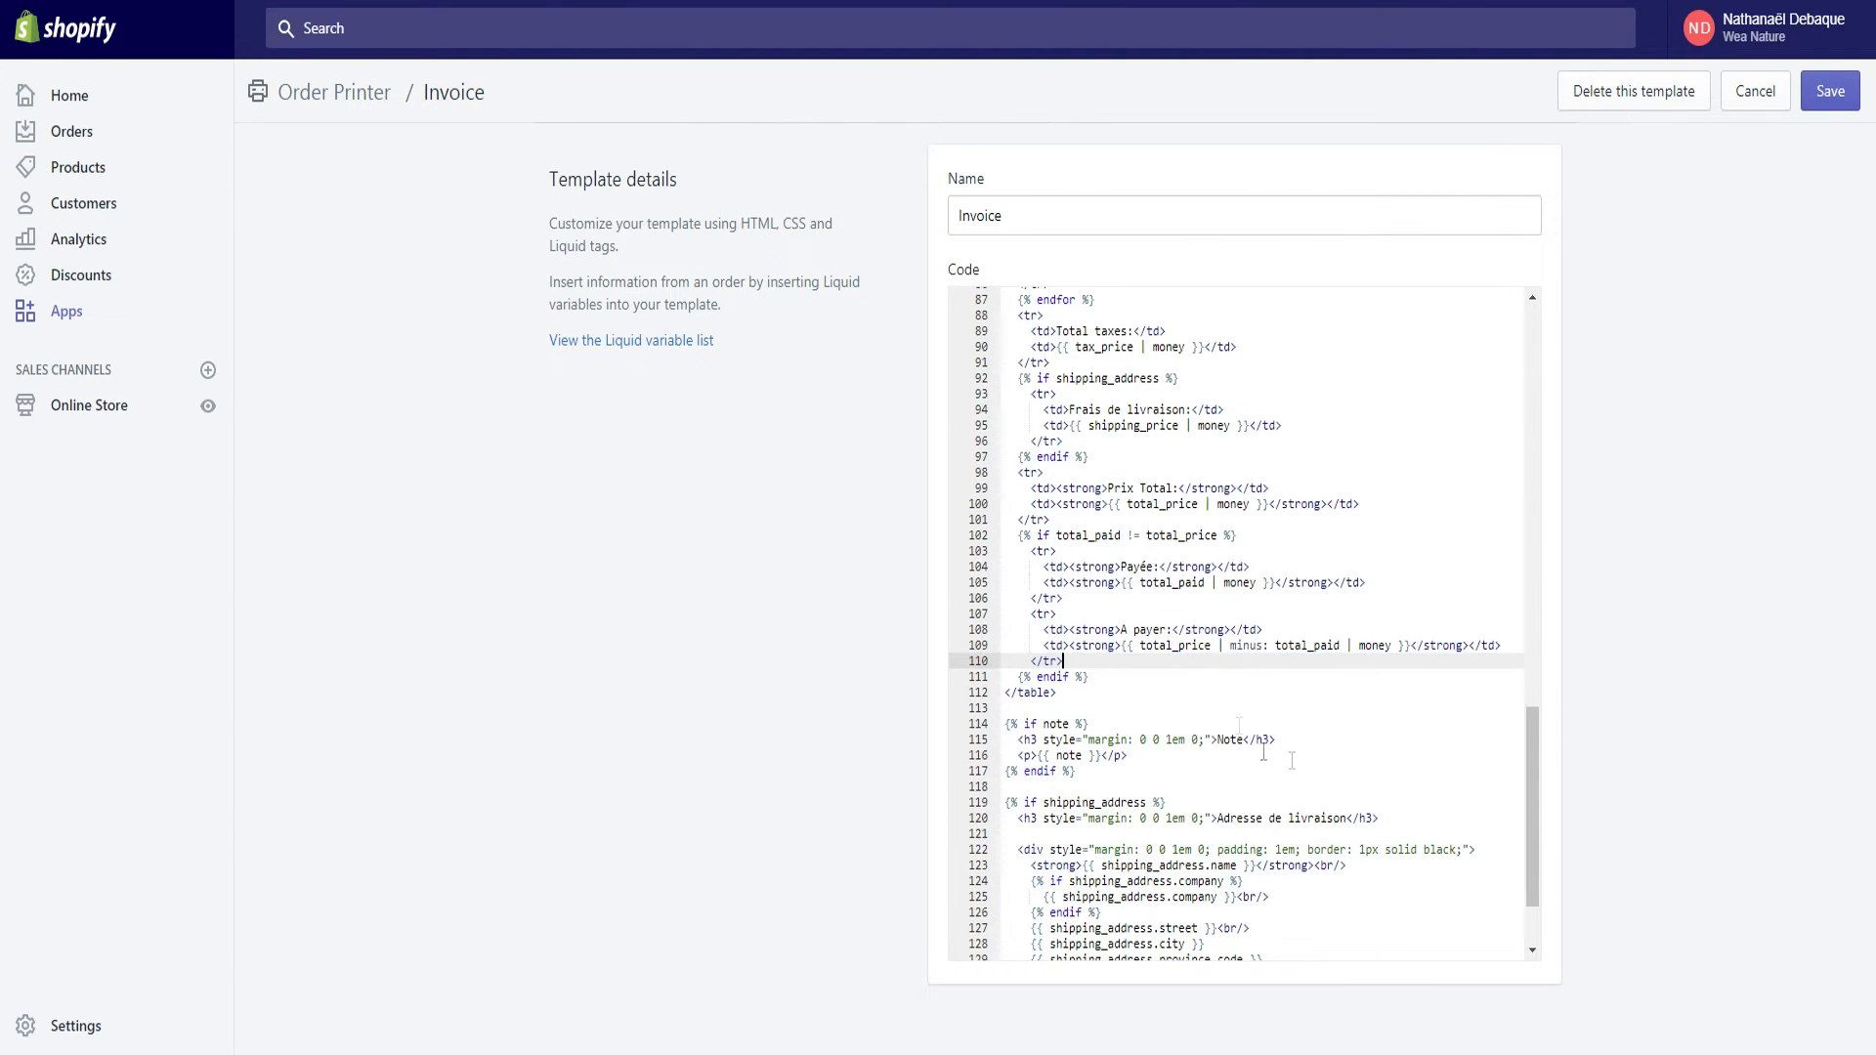
scroll(1223, 700, up, 5)
click(1824, 94)
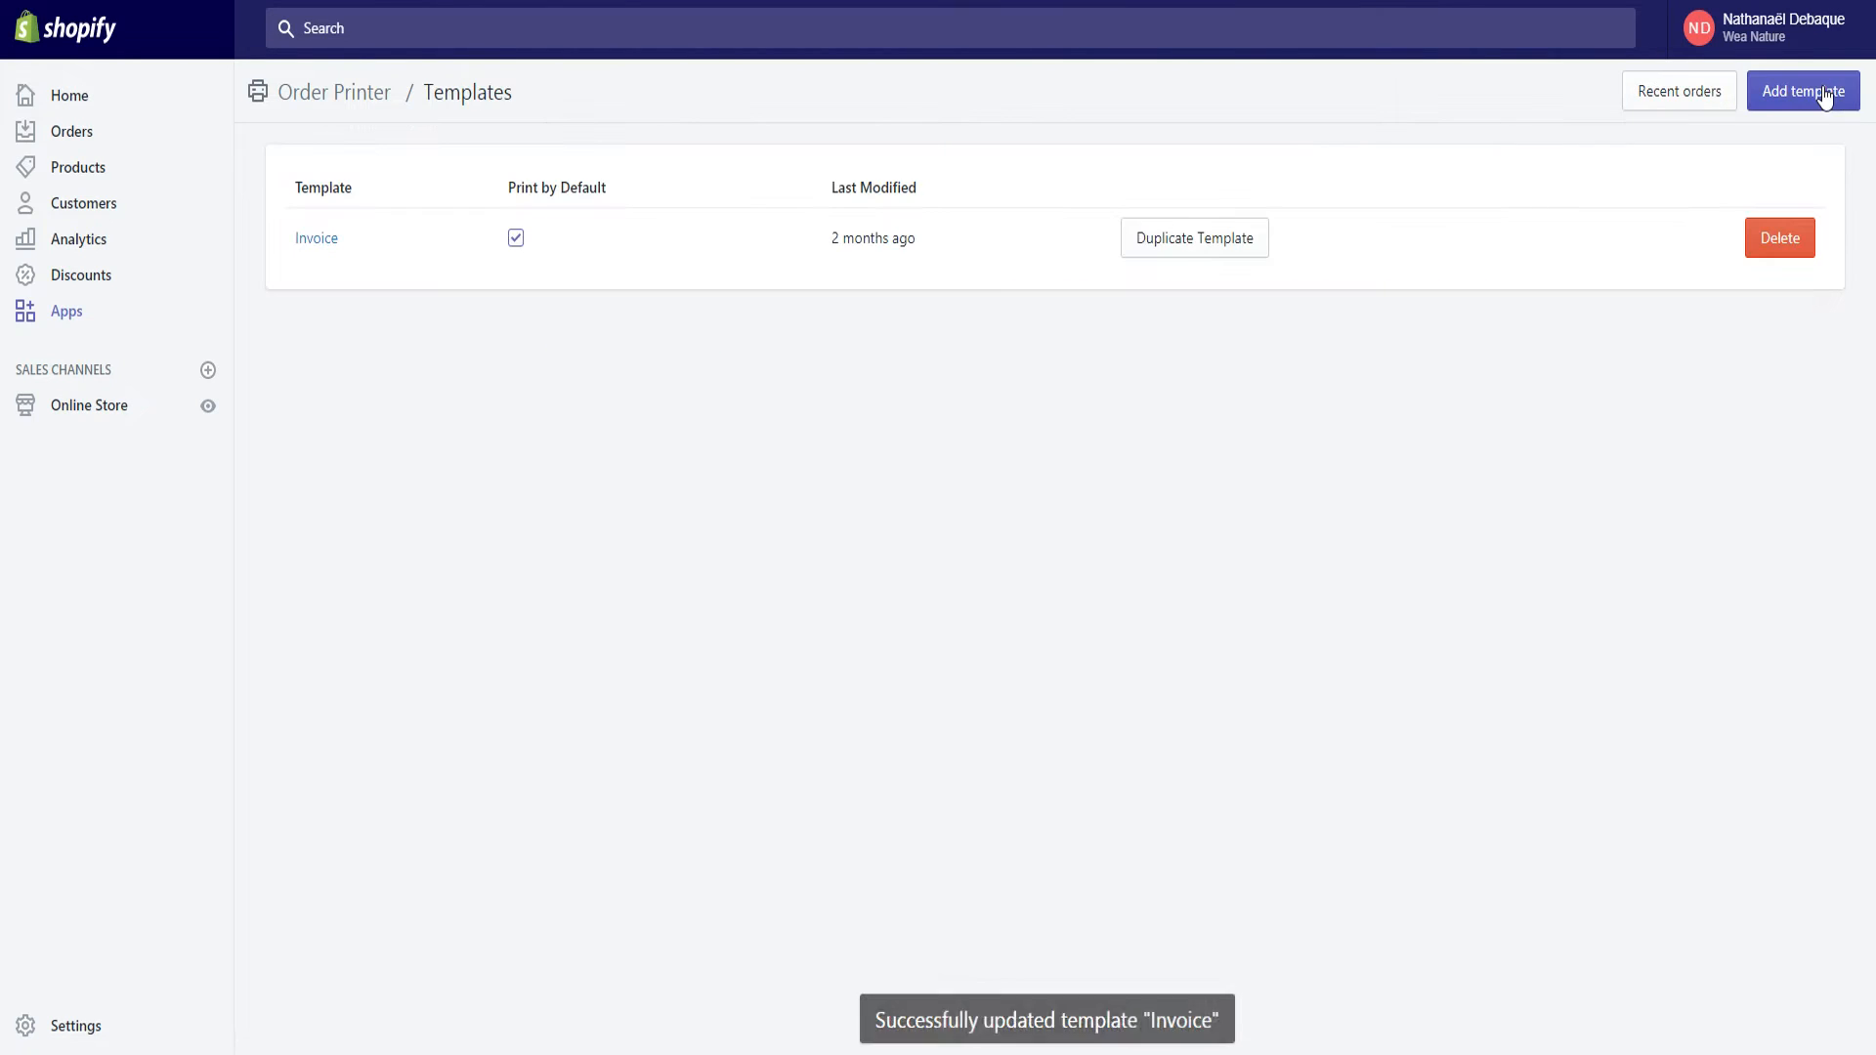
Open Facture Emailer #1 in the Order Printer Emailer app for editing and check its name.
click(72, 326)
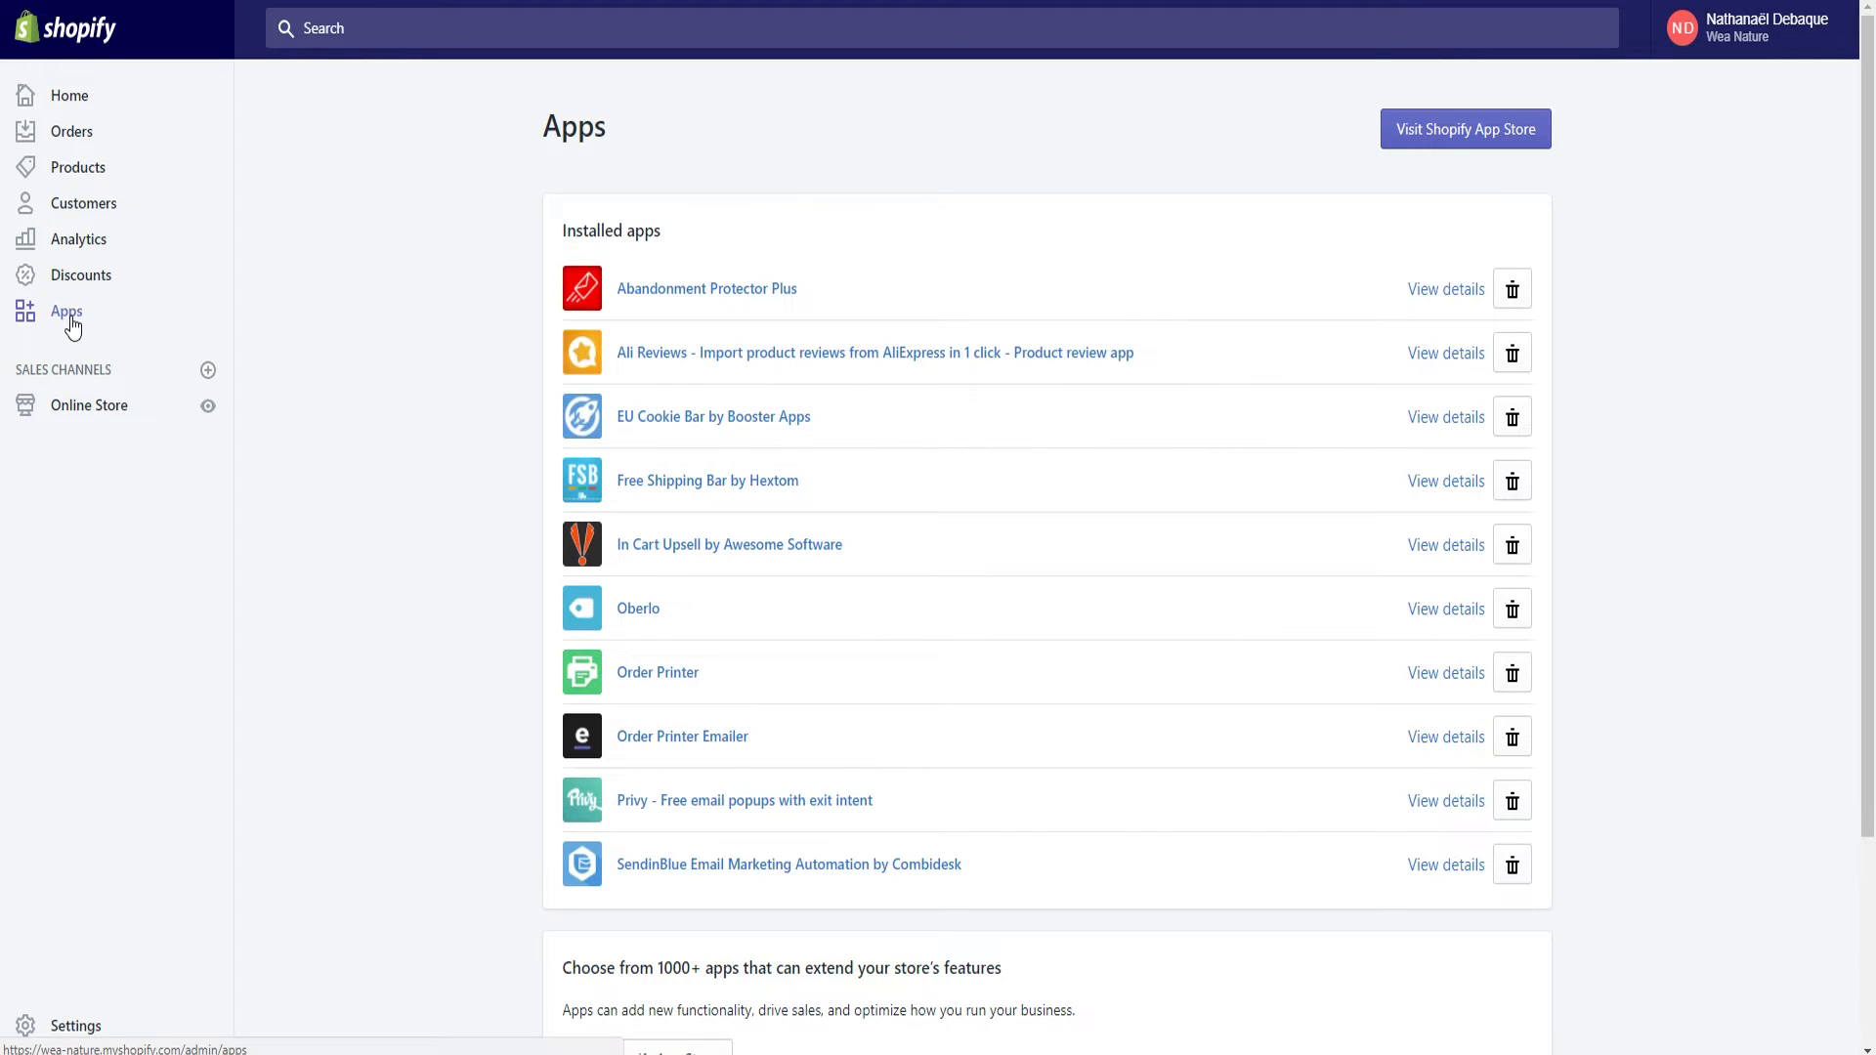
click(720, 750)
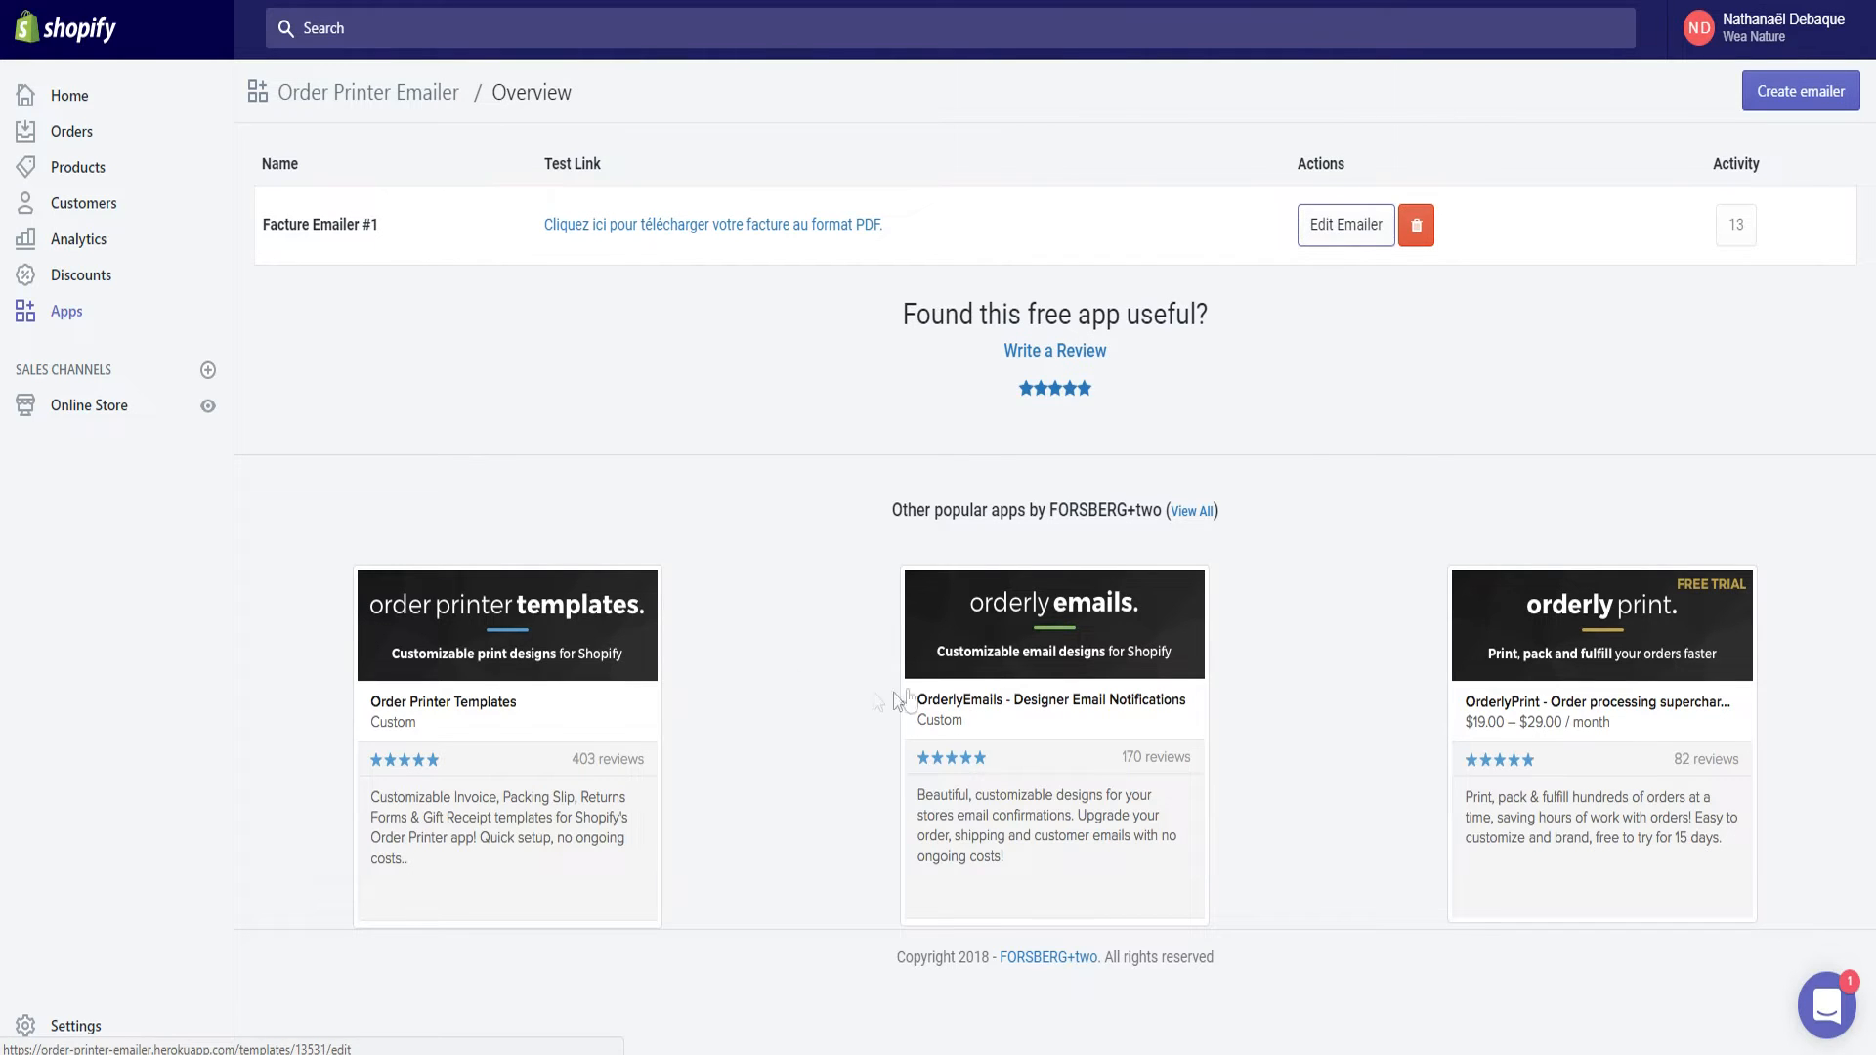
click(1340, 227)
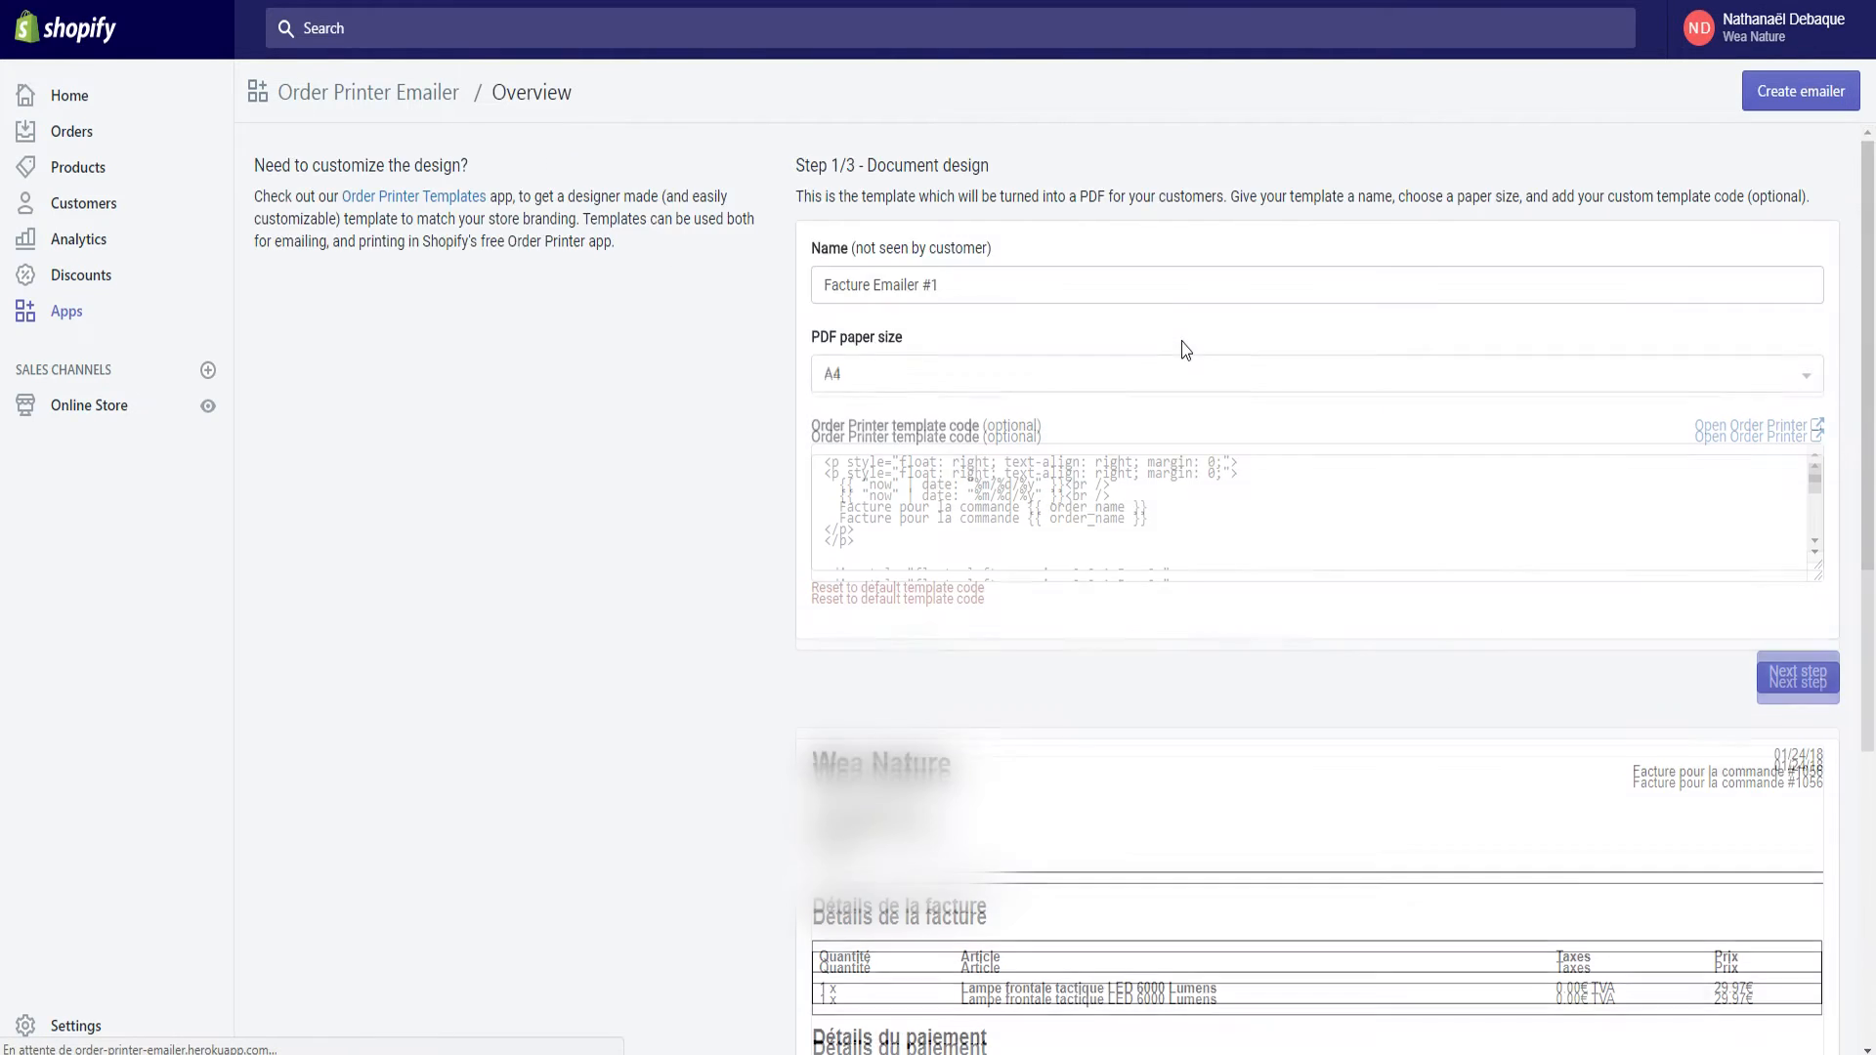
drag(946, 285, 760, 287)
click(892, 287)
drag(986, 289, 787, 289)
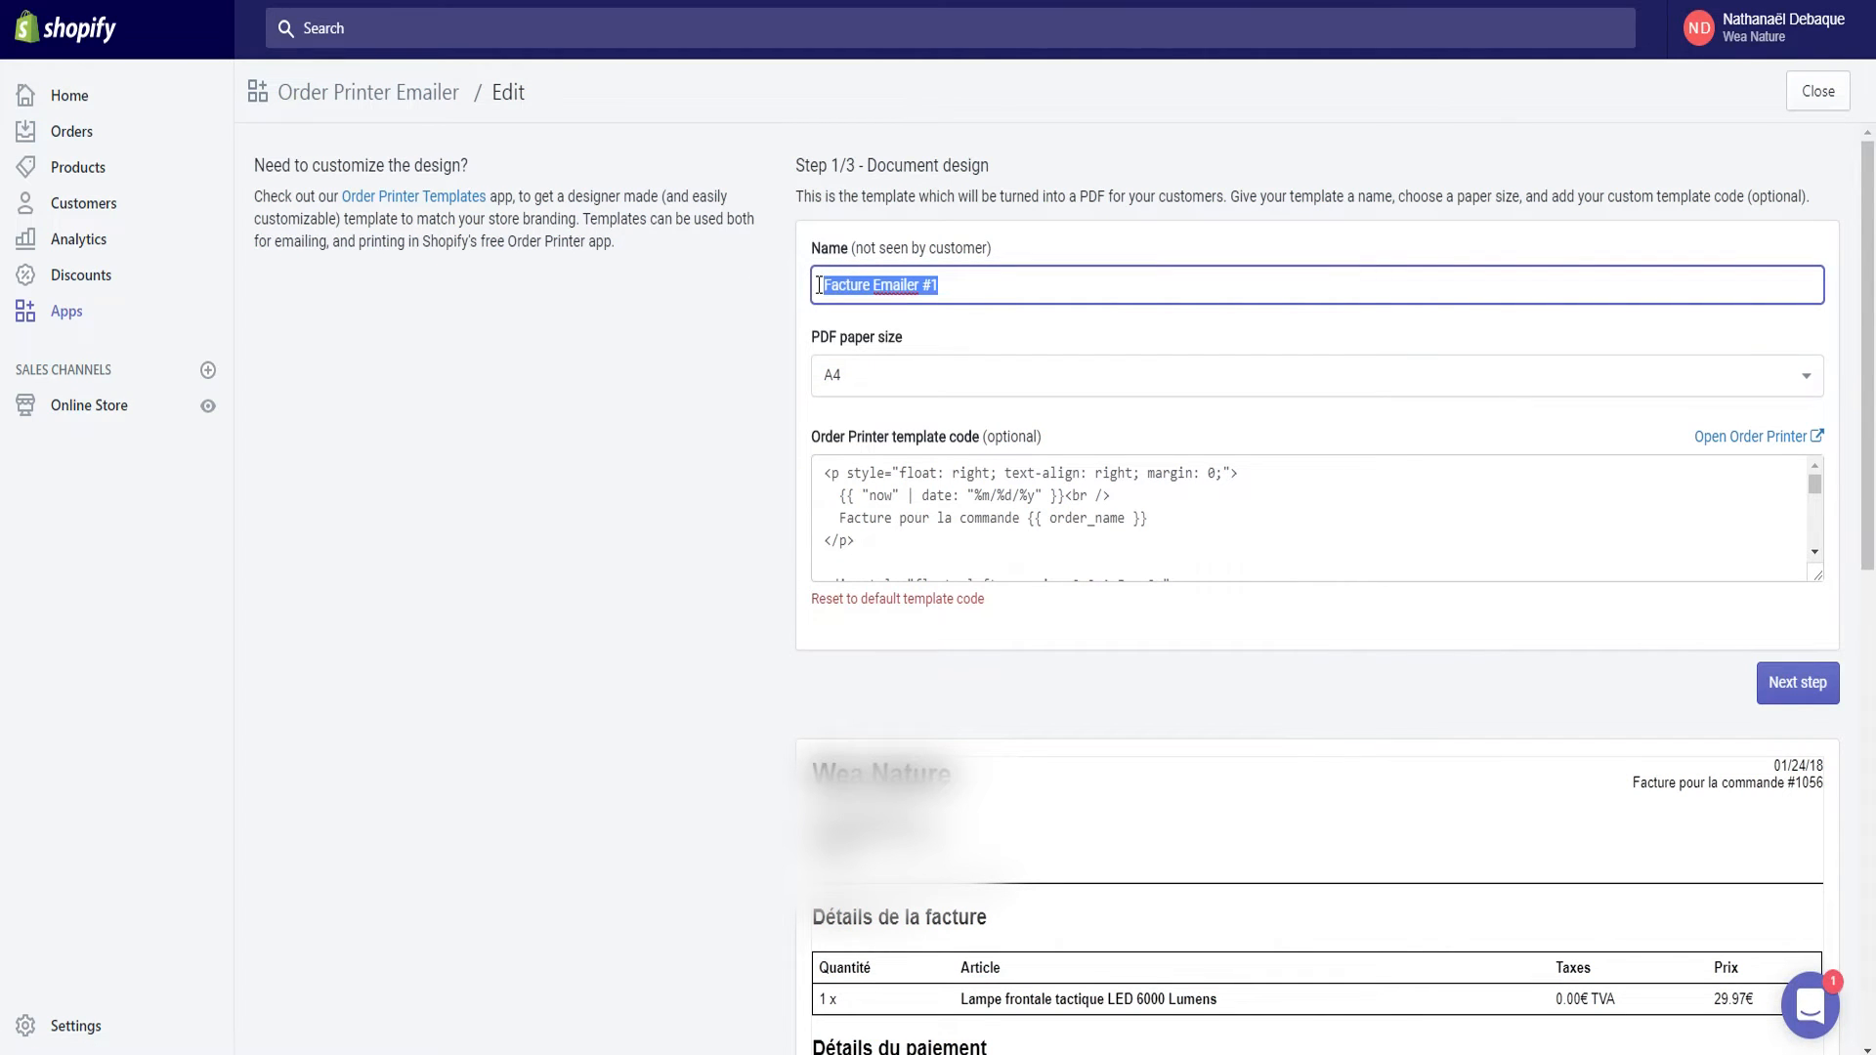
drag(968, 287, 808, 298)
click(858, 288)
click(953, 286)
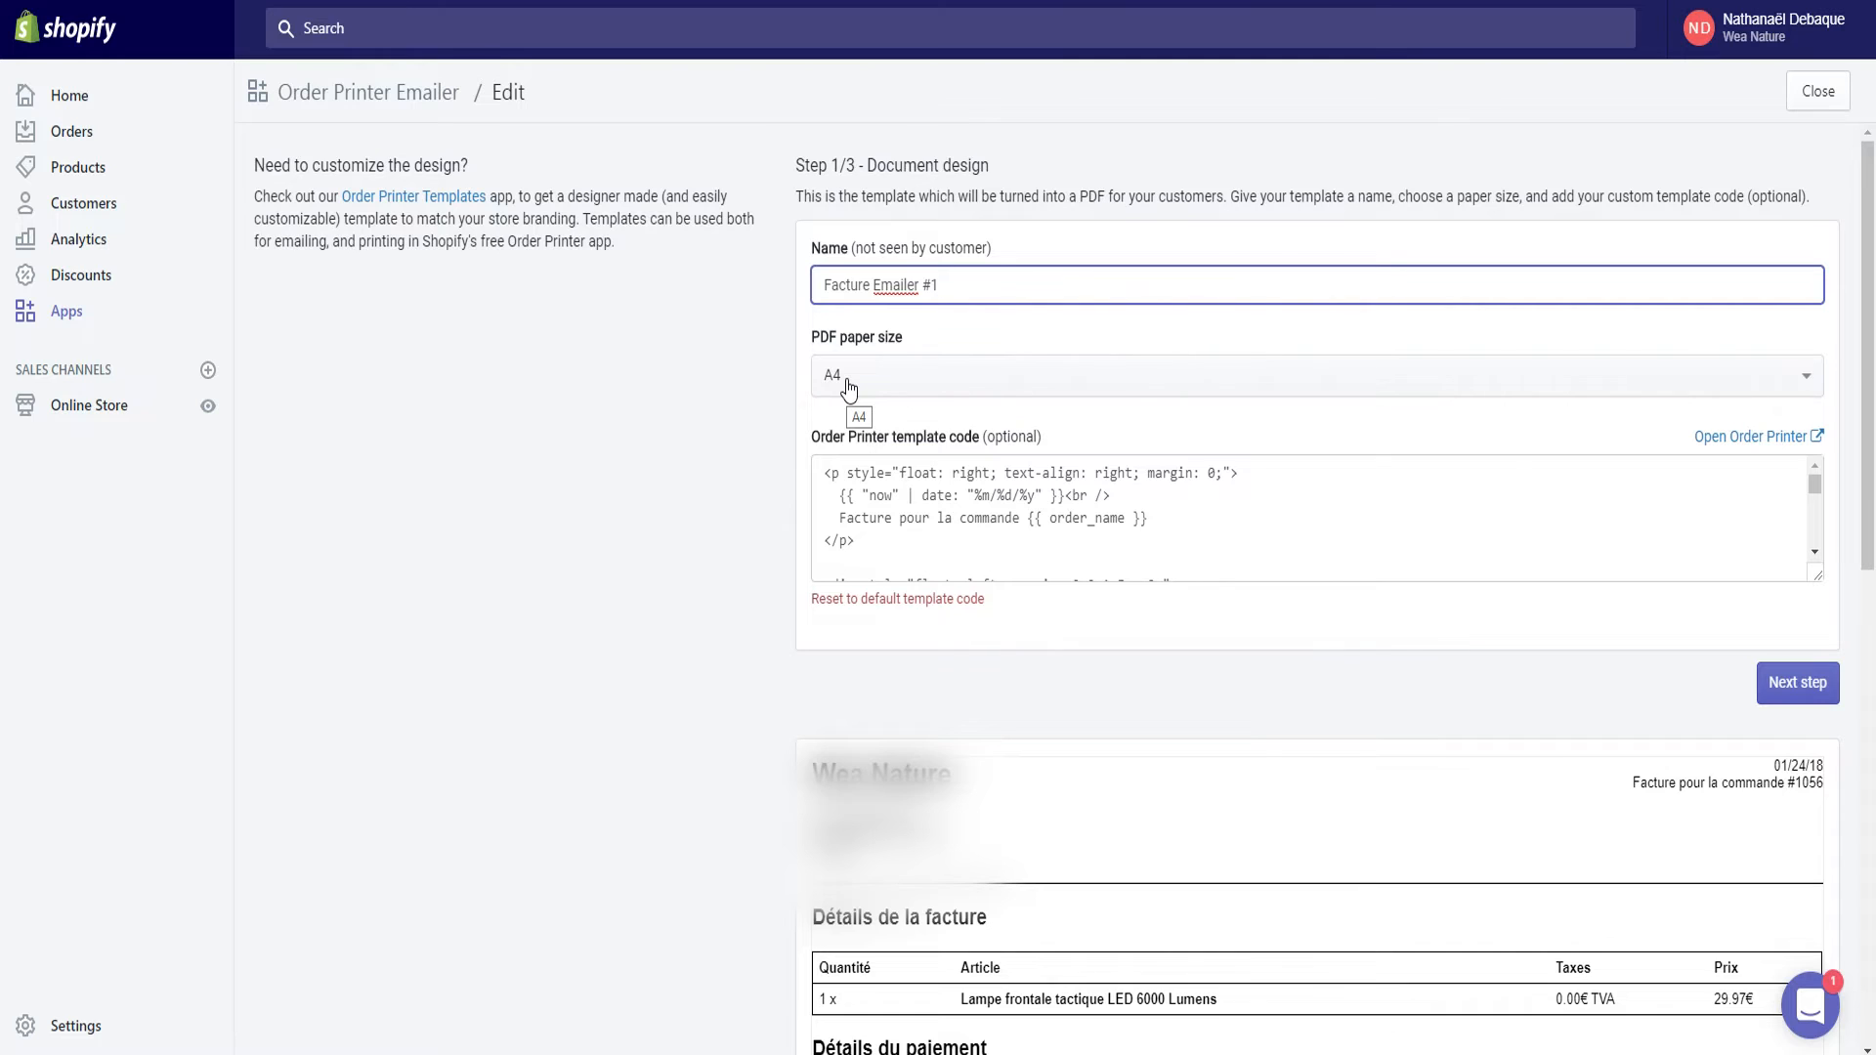
Examine the emailer's Order Printer template code and the invoice preview generated from it.
scroll(928, 528, down, 5)
click(1019, 509)
scroll(1021, 513, up, 5)
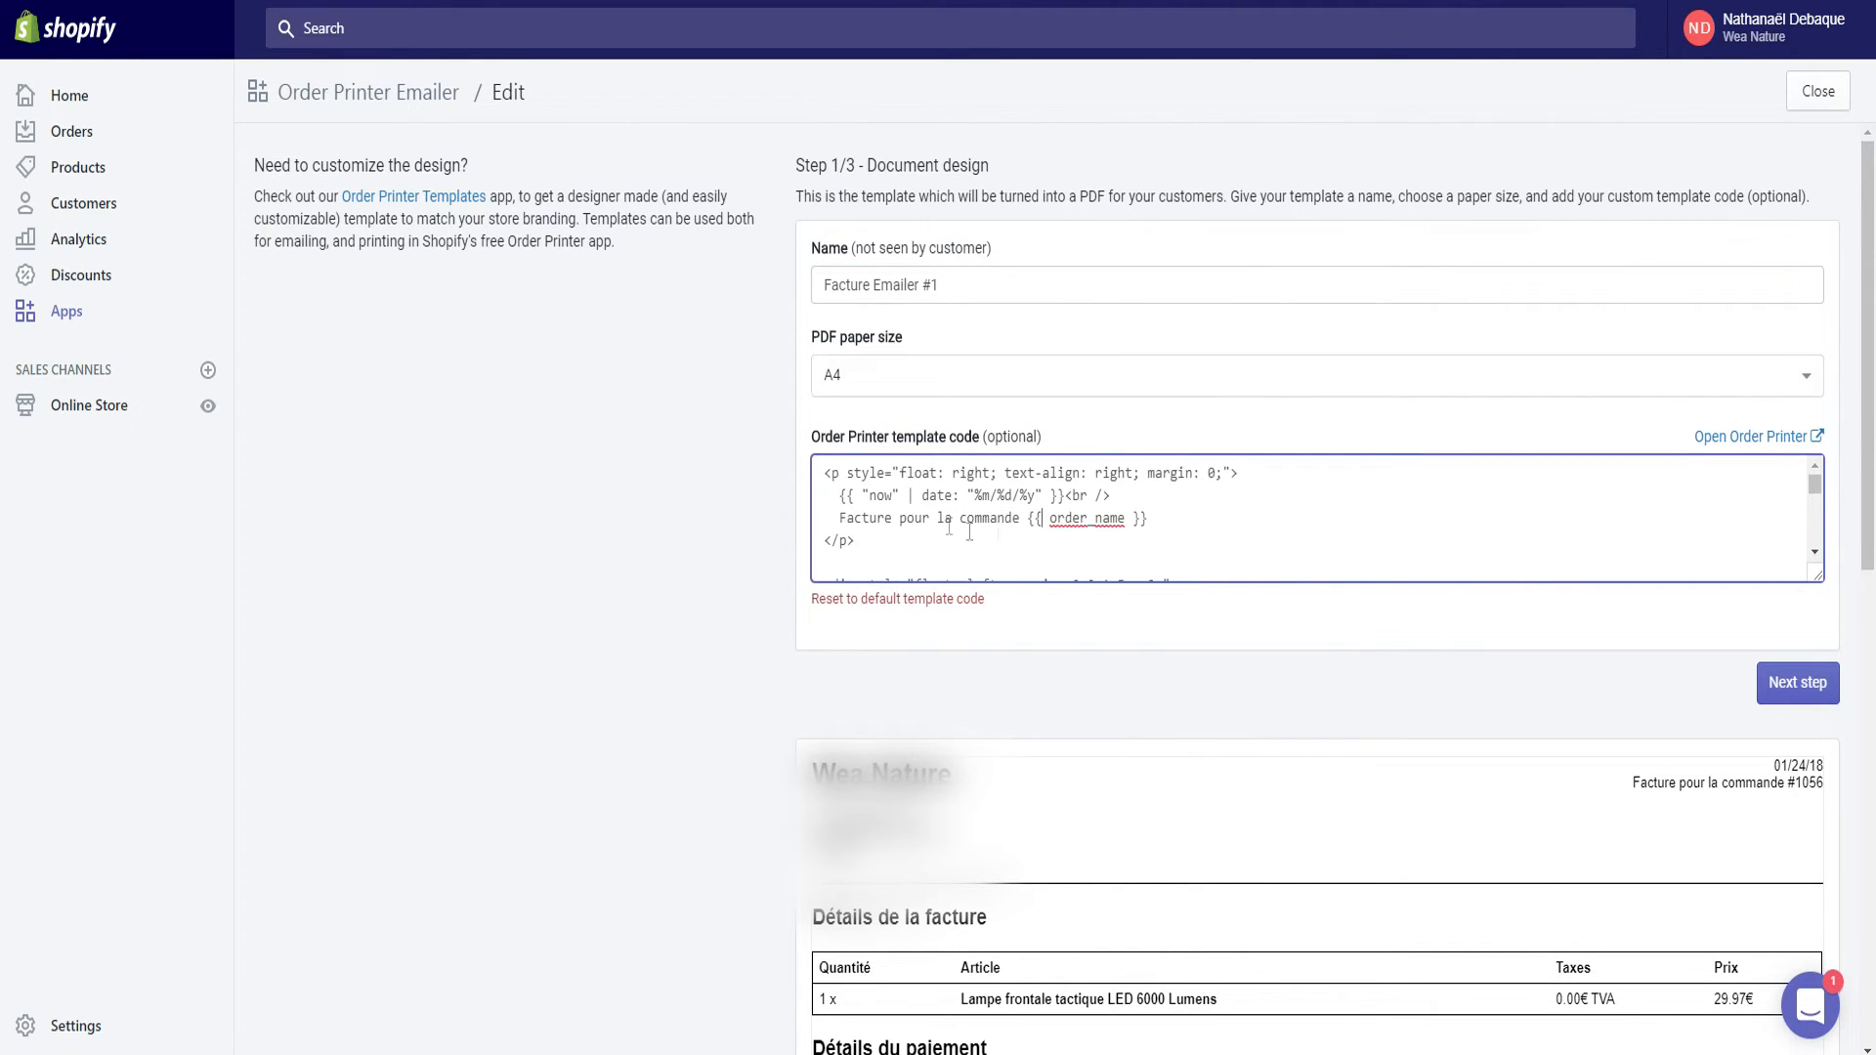
drag(825, 473, 1012, 539)
click(1066, 540)
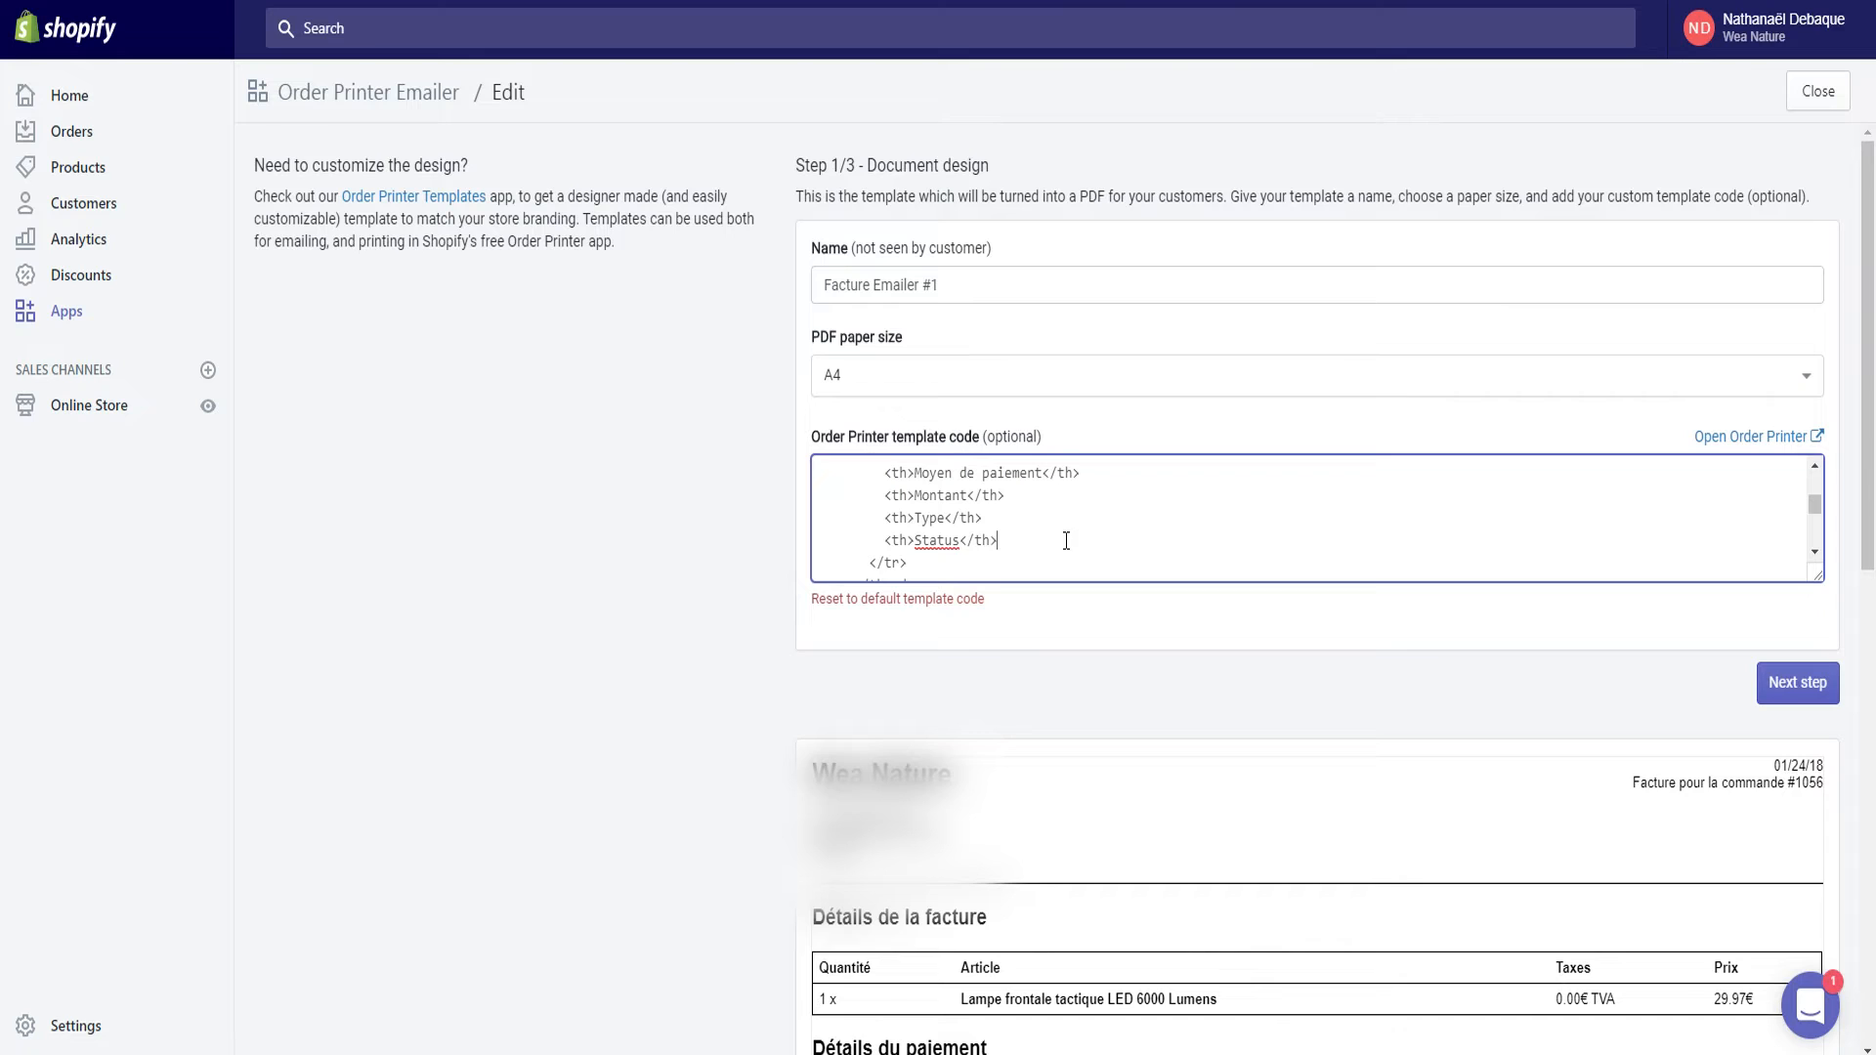
scroll(1062, 500, down, 1)
scroll(1064, 542, up, 1)
drag(1050, 529, 835, 431)
click(828, 477)
scroll(846, 498, up, 1)
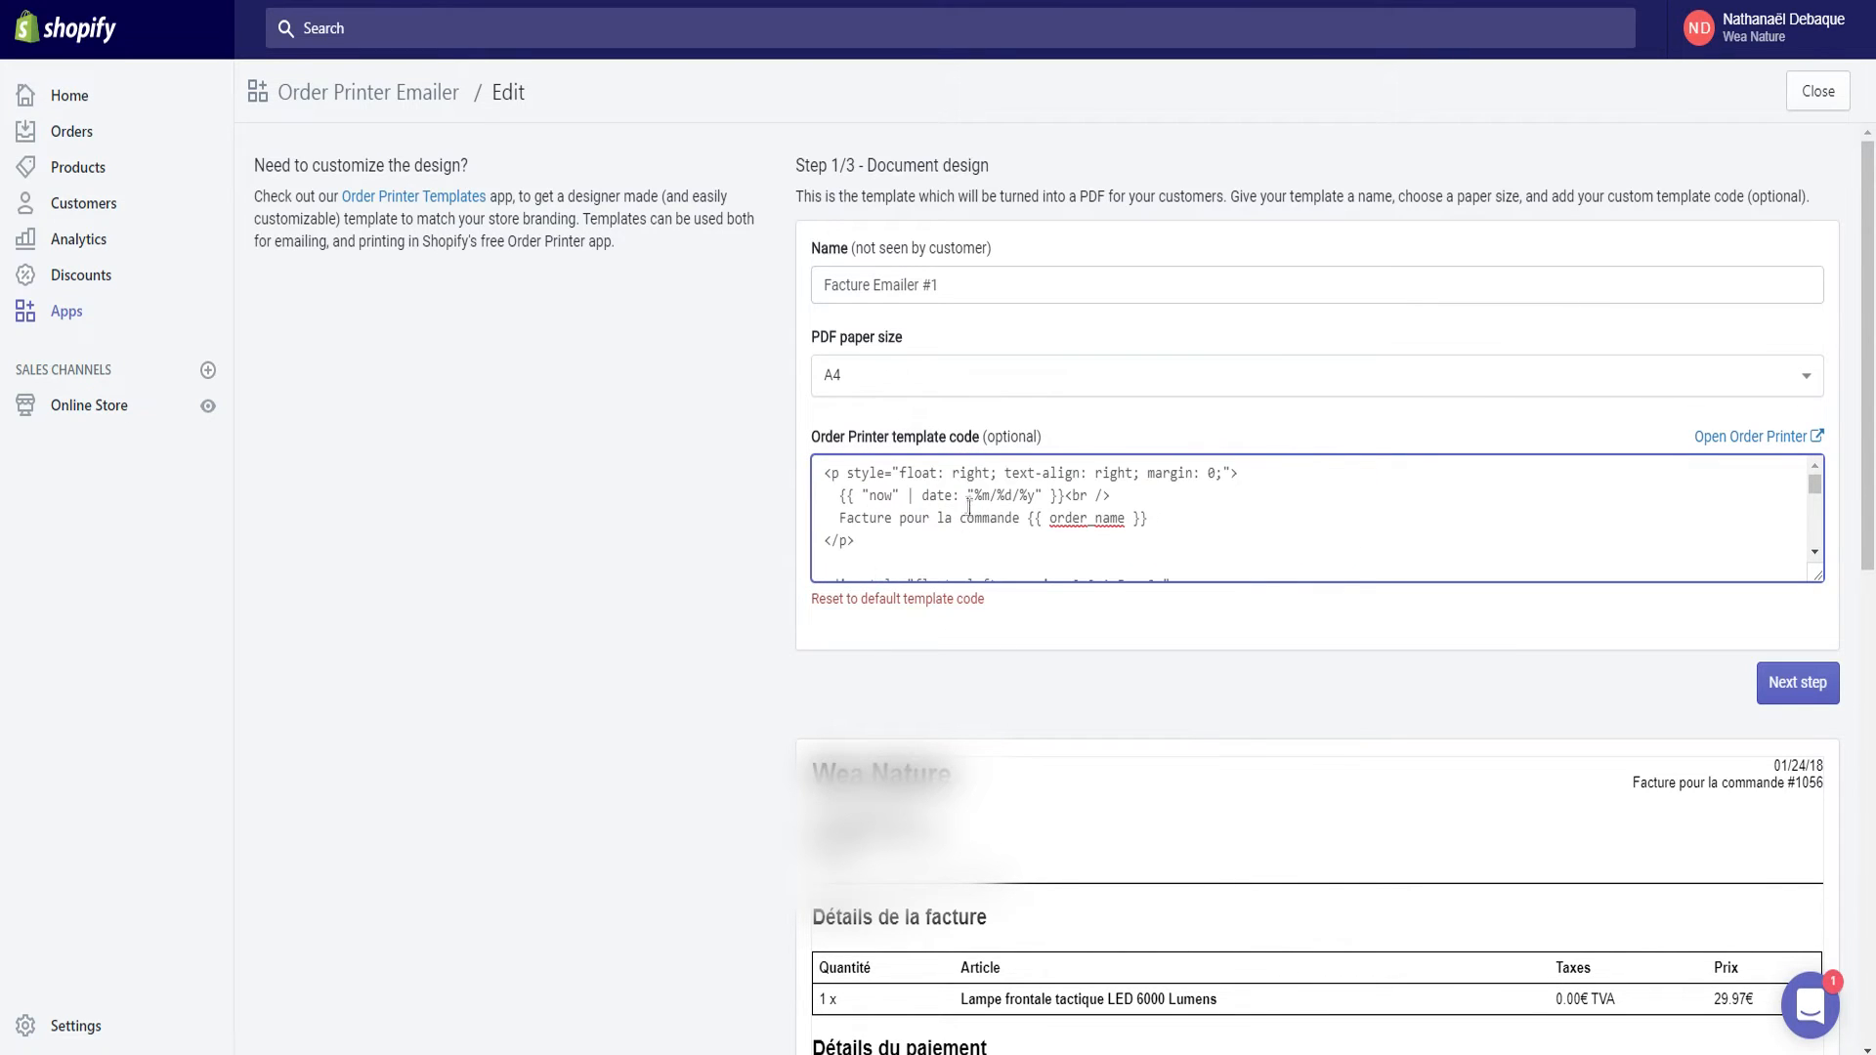
drag(828, 473, 946, 571)
scroll(620, 555, down, 3)
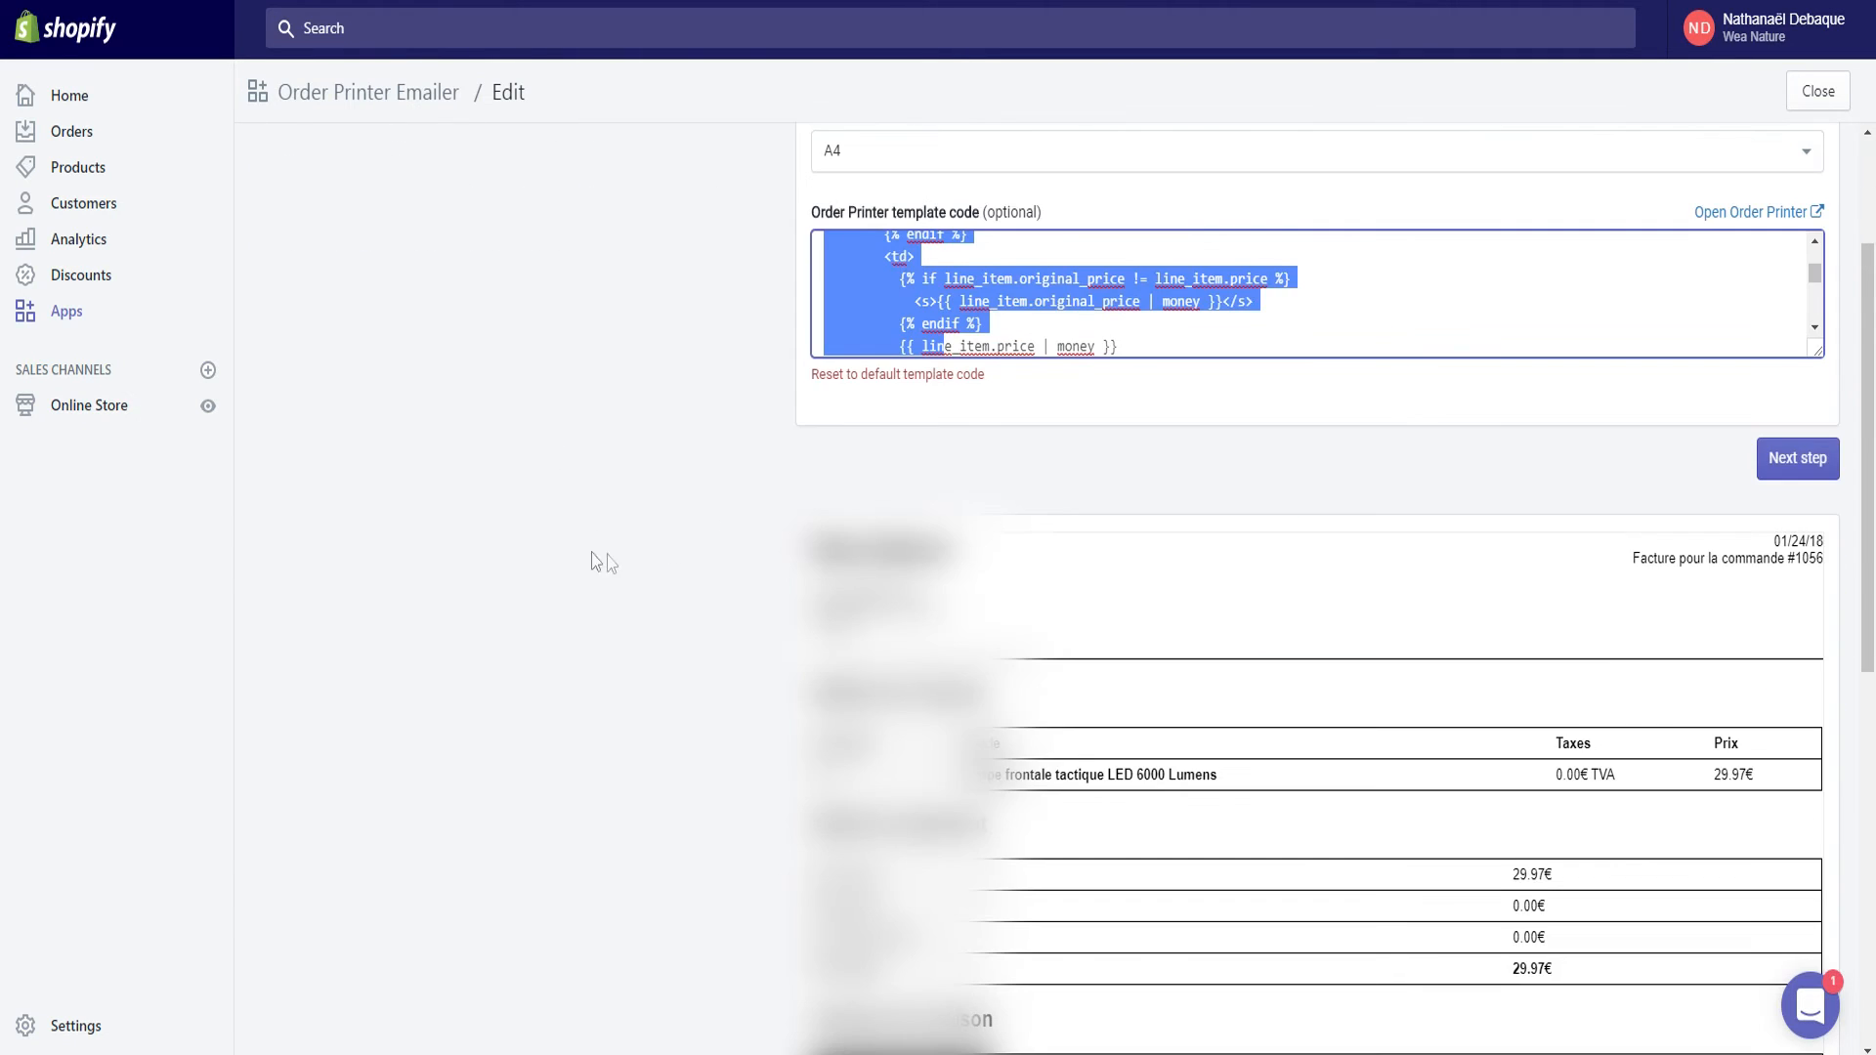
scroll(1310, 499, down, 1)
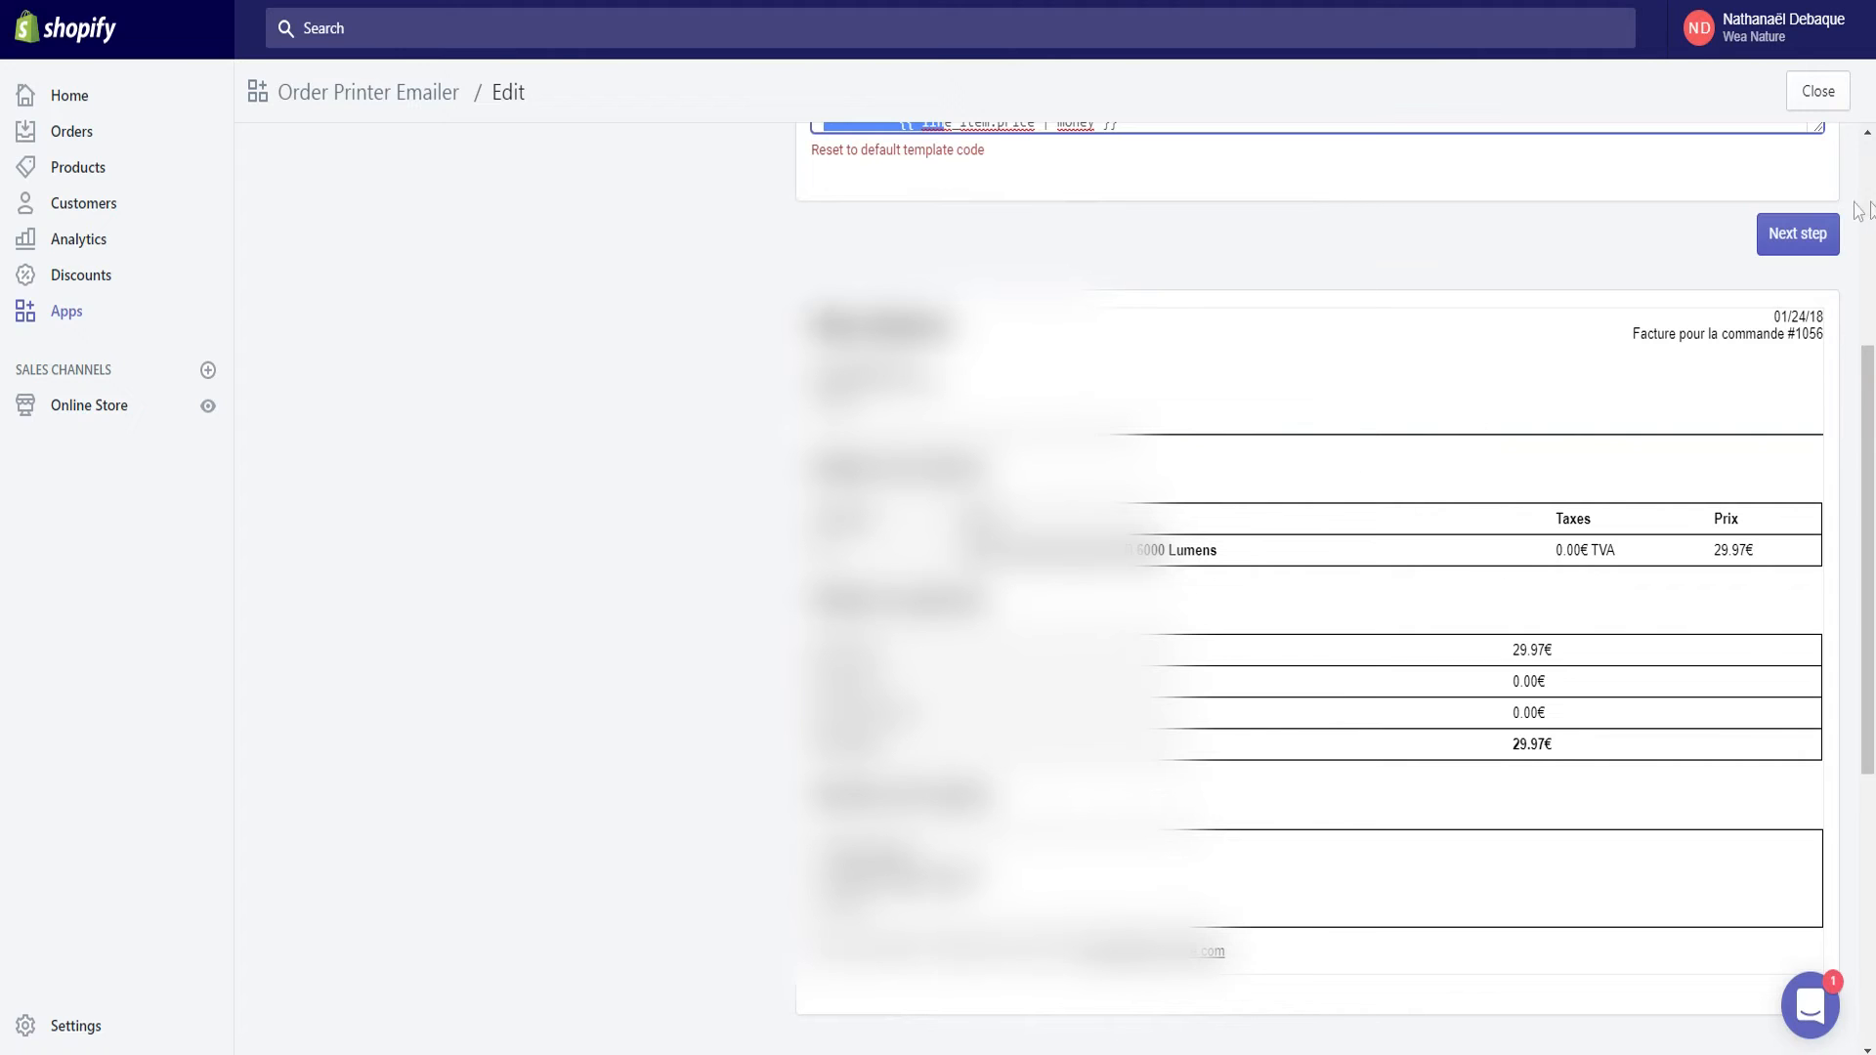
Continue to the PDF download link customization and review the link text shown to customers.
click(1796, 239)
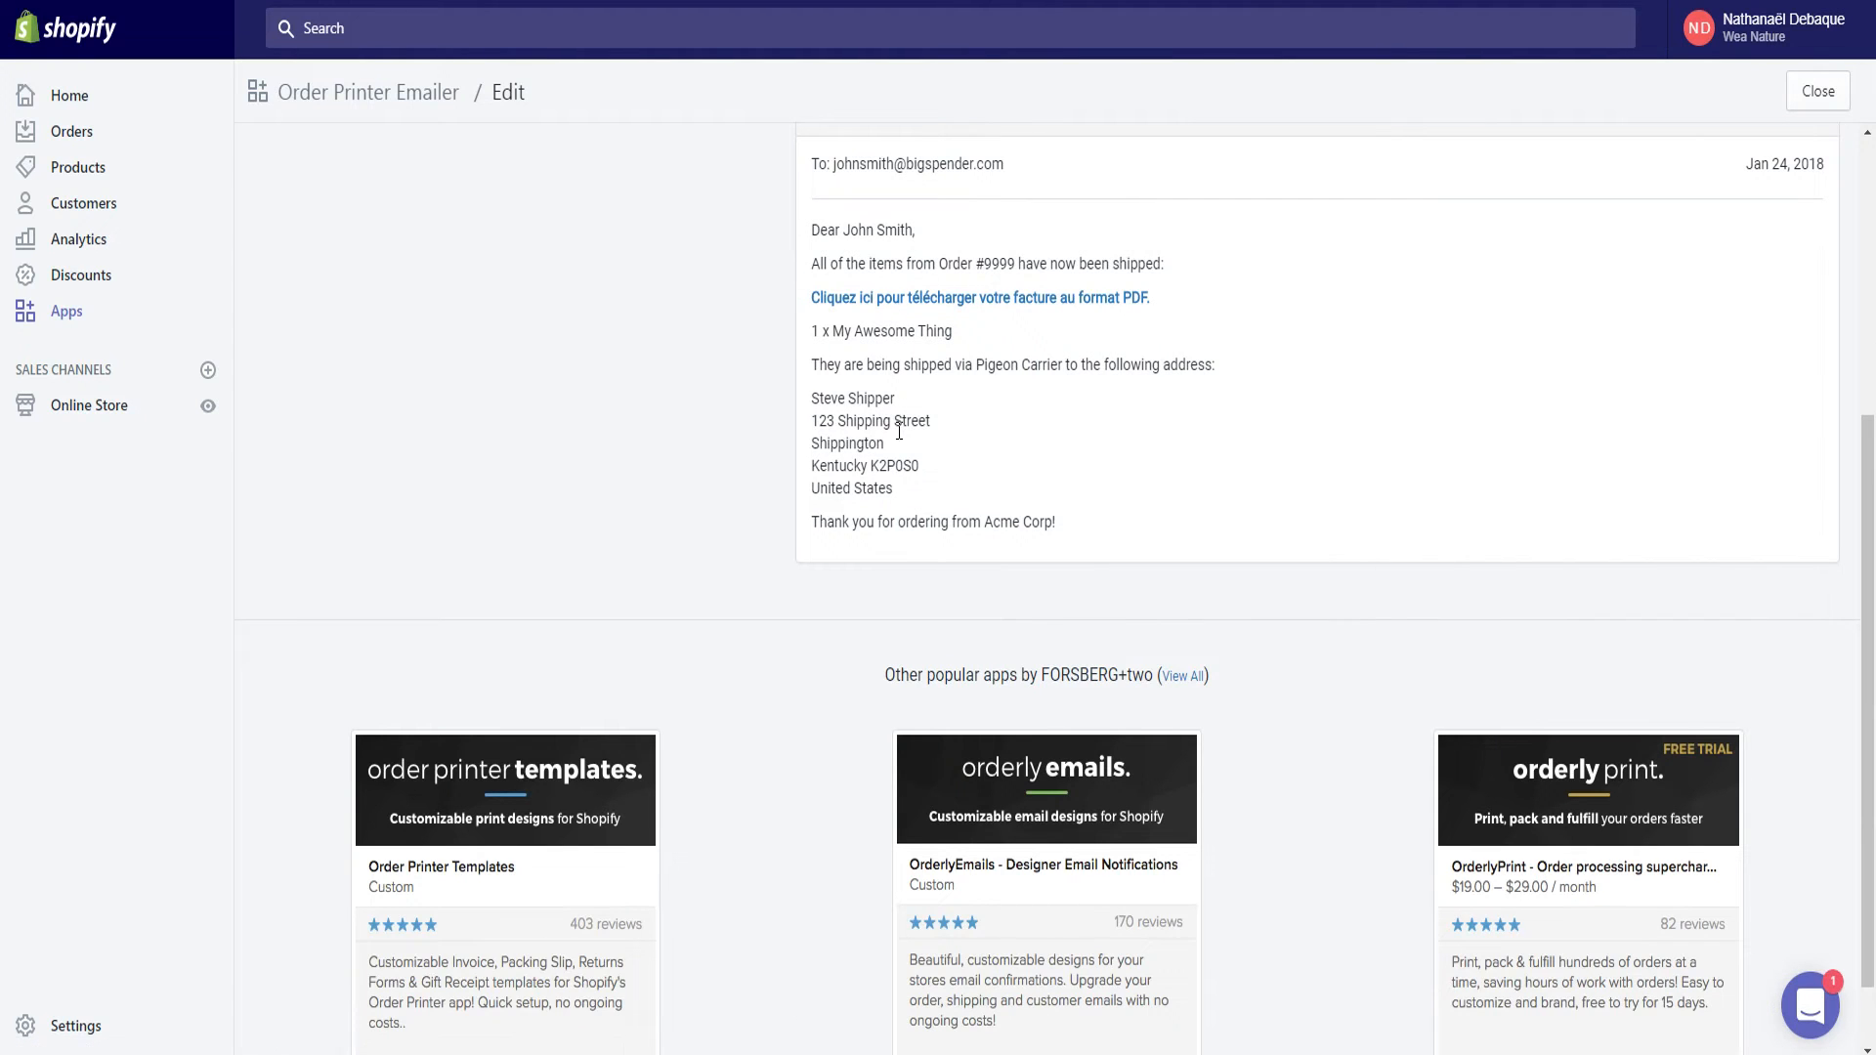
scroll(1383, 232, up, 4)
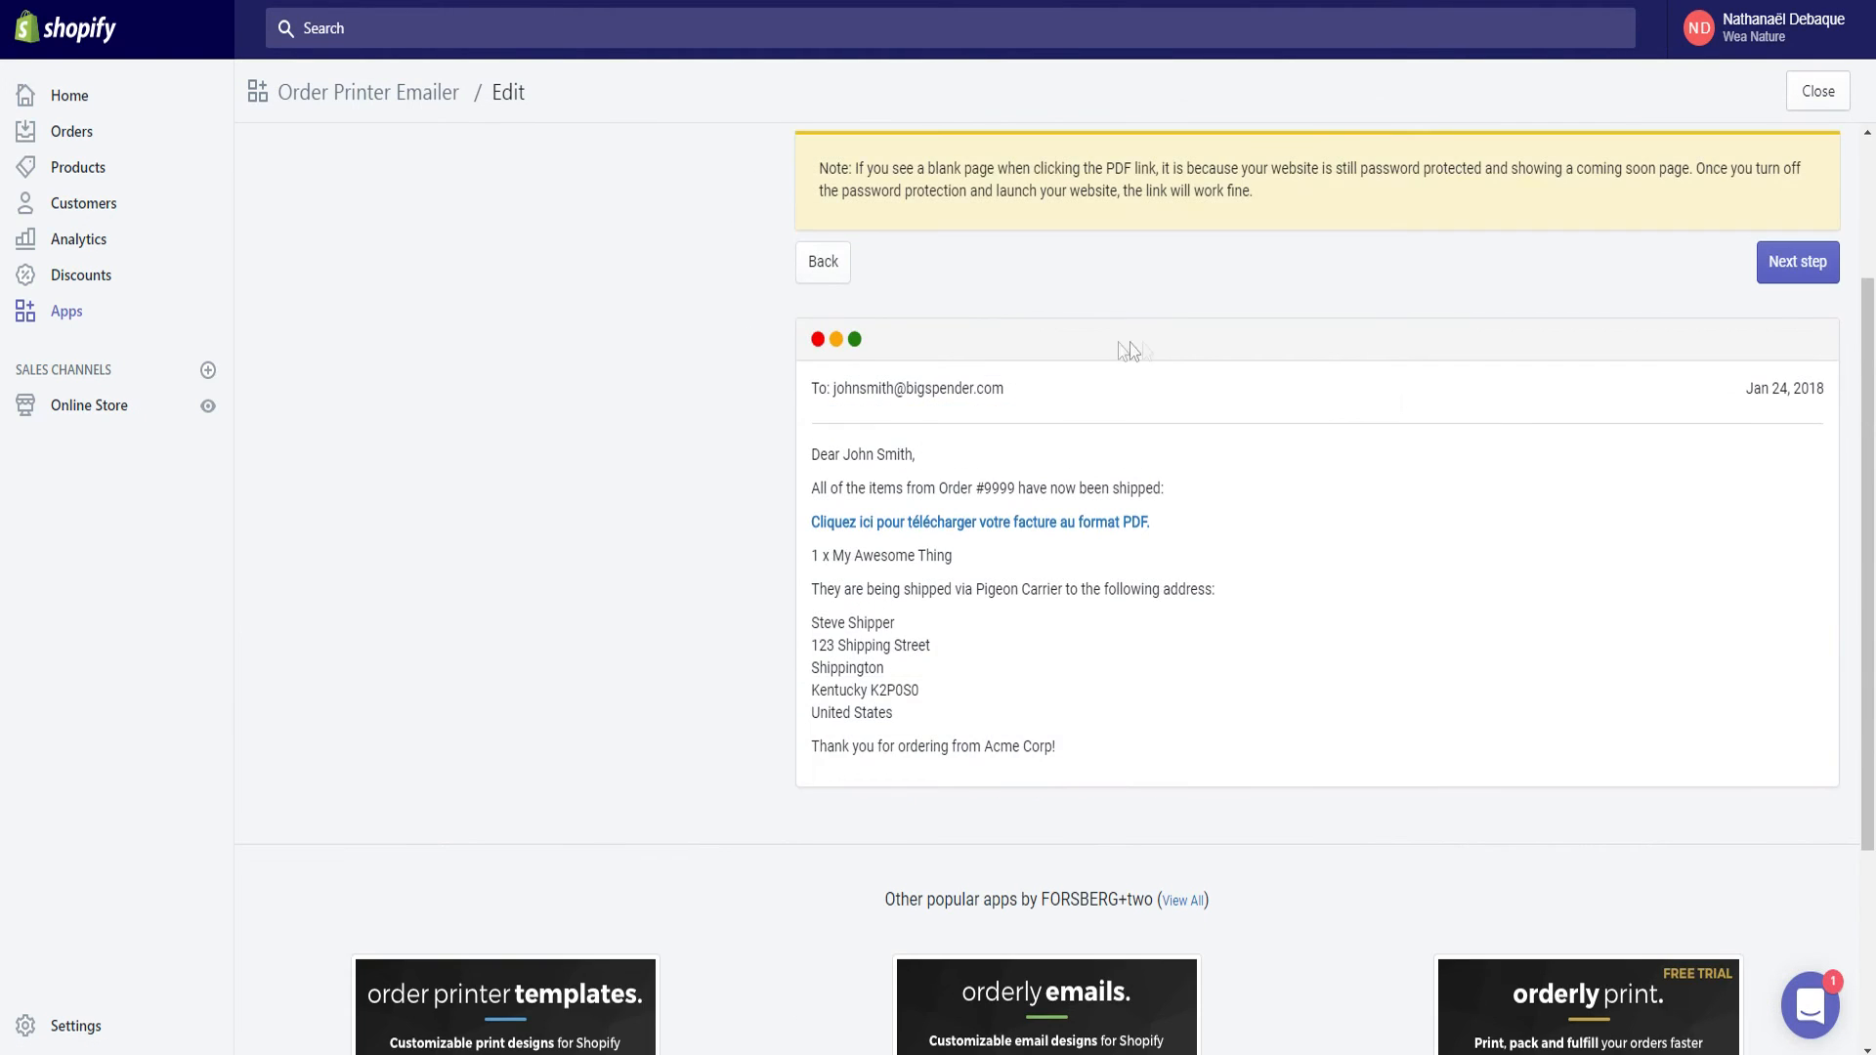
drag(1187, 285, 801, 291)
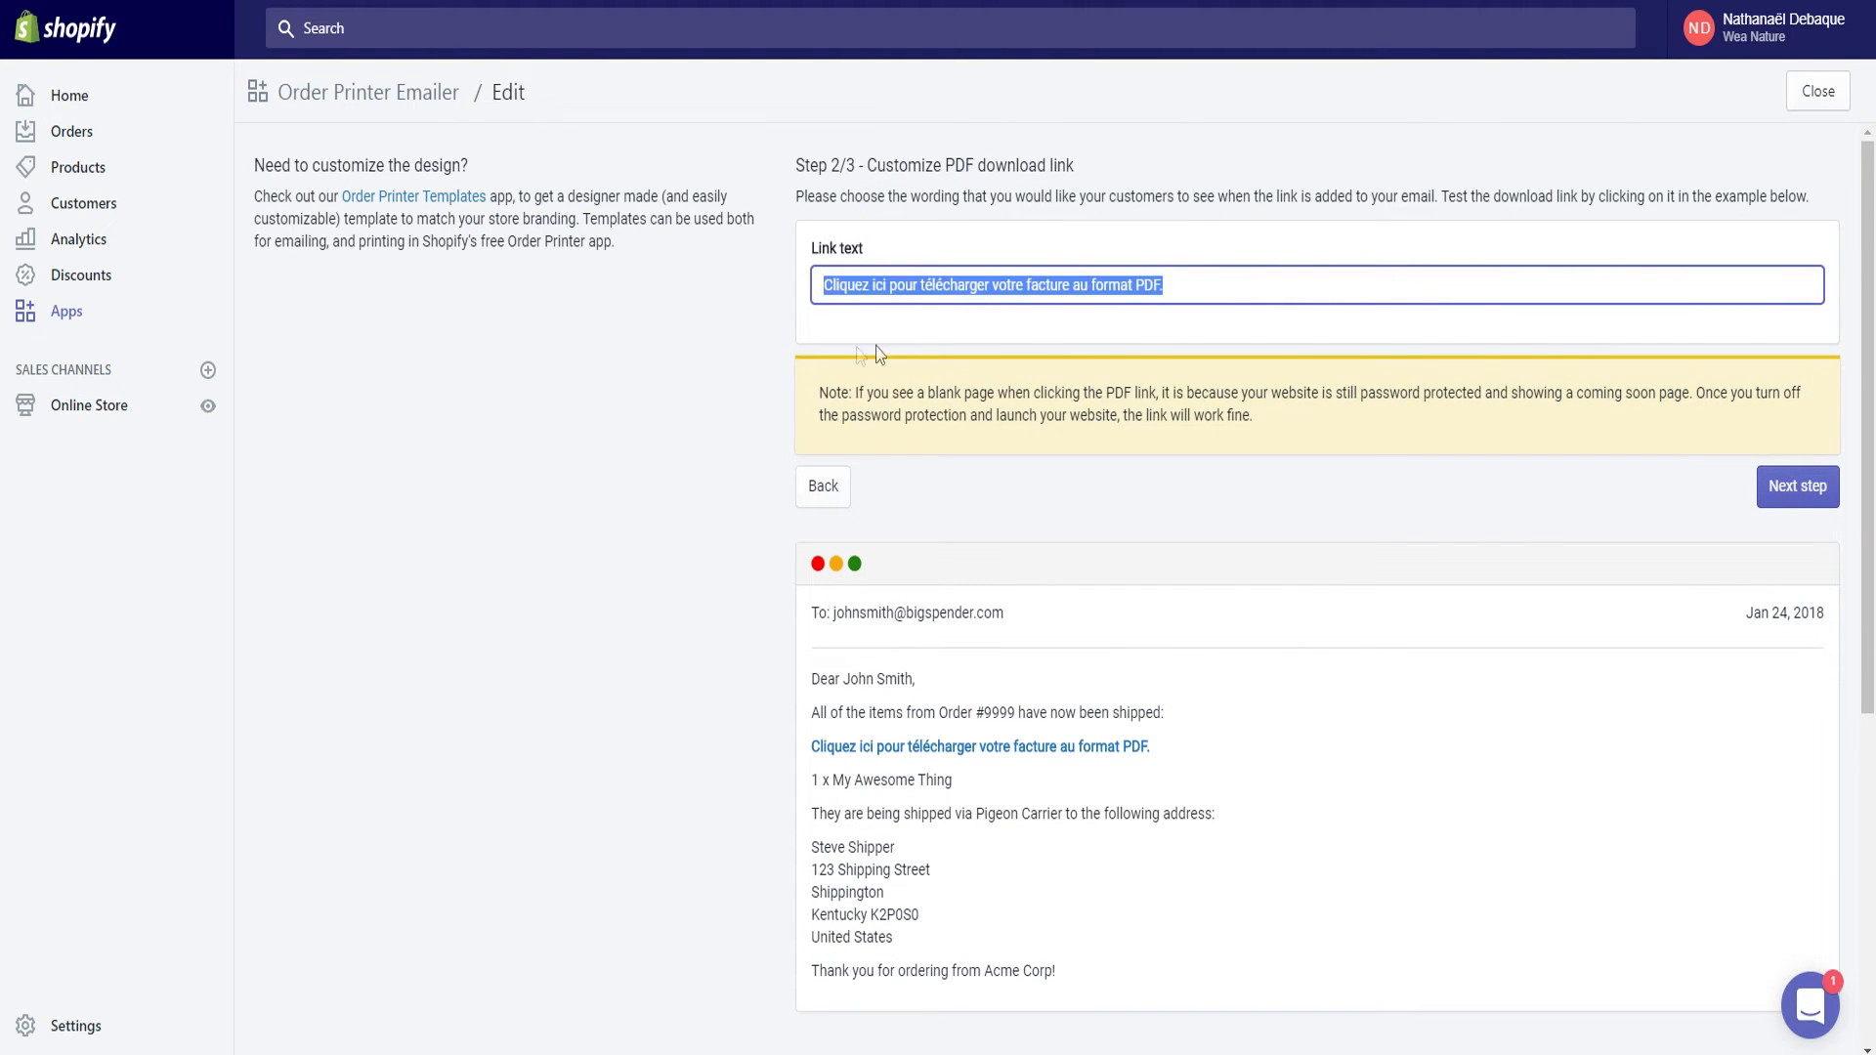
click(698, 361)
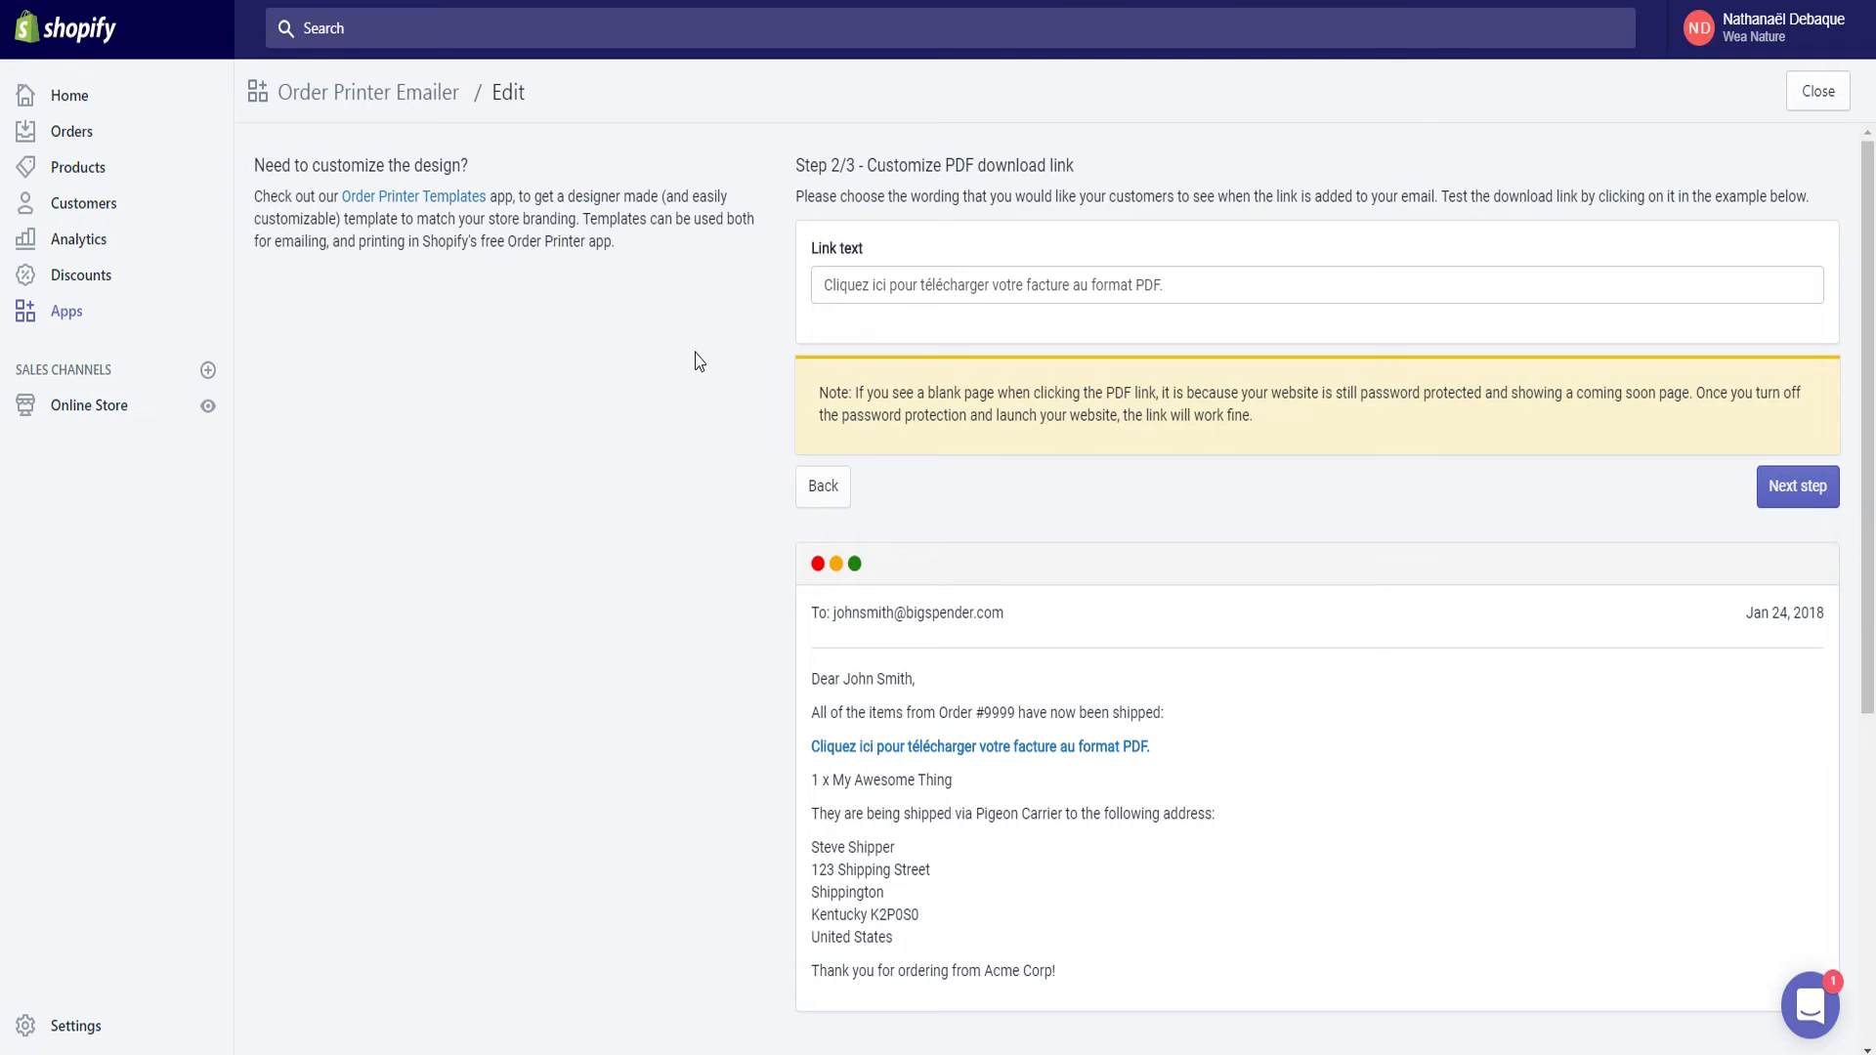
drag(1187, 284, 1250, 283)
click(824, 288)
click(1267, 284)
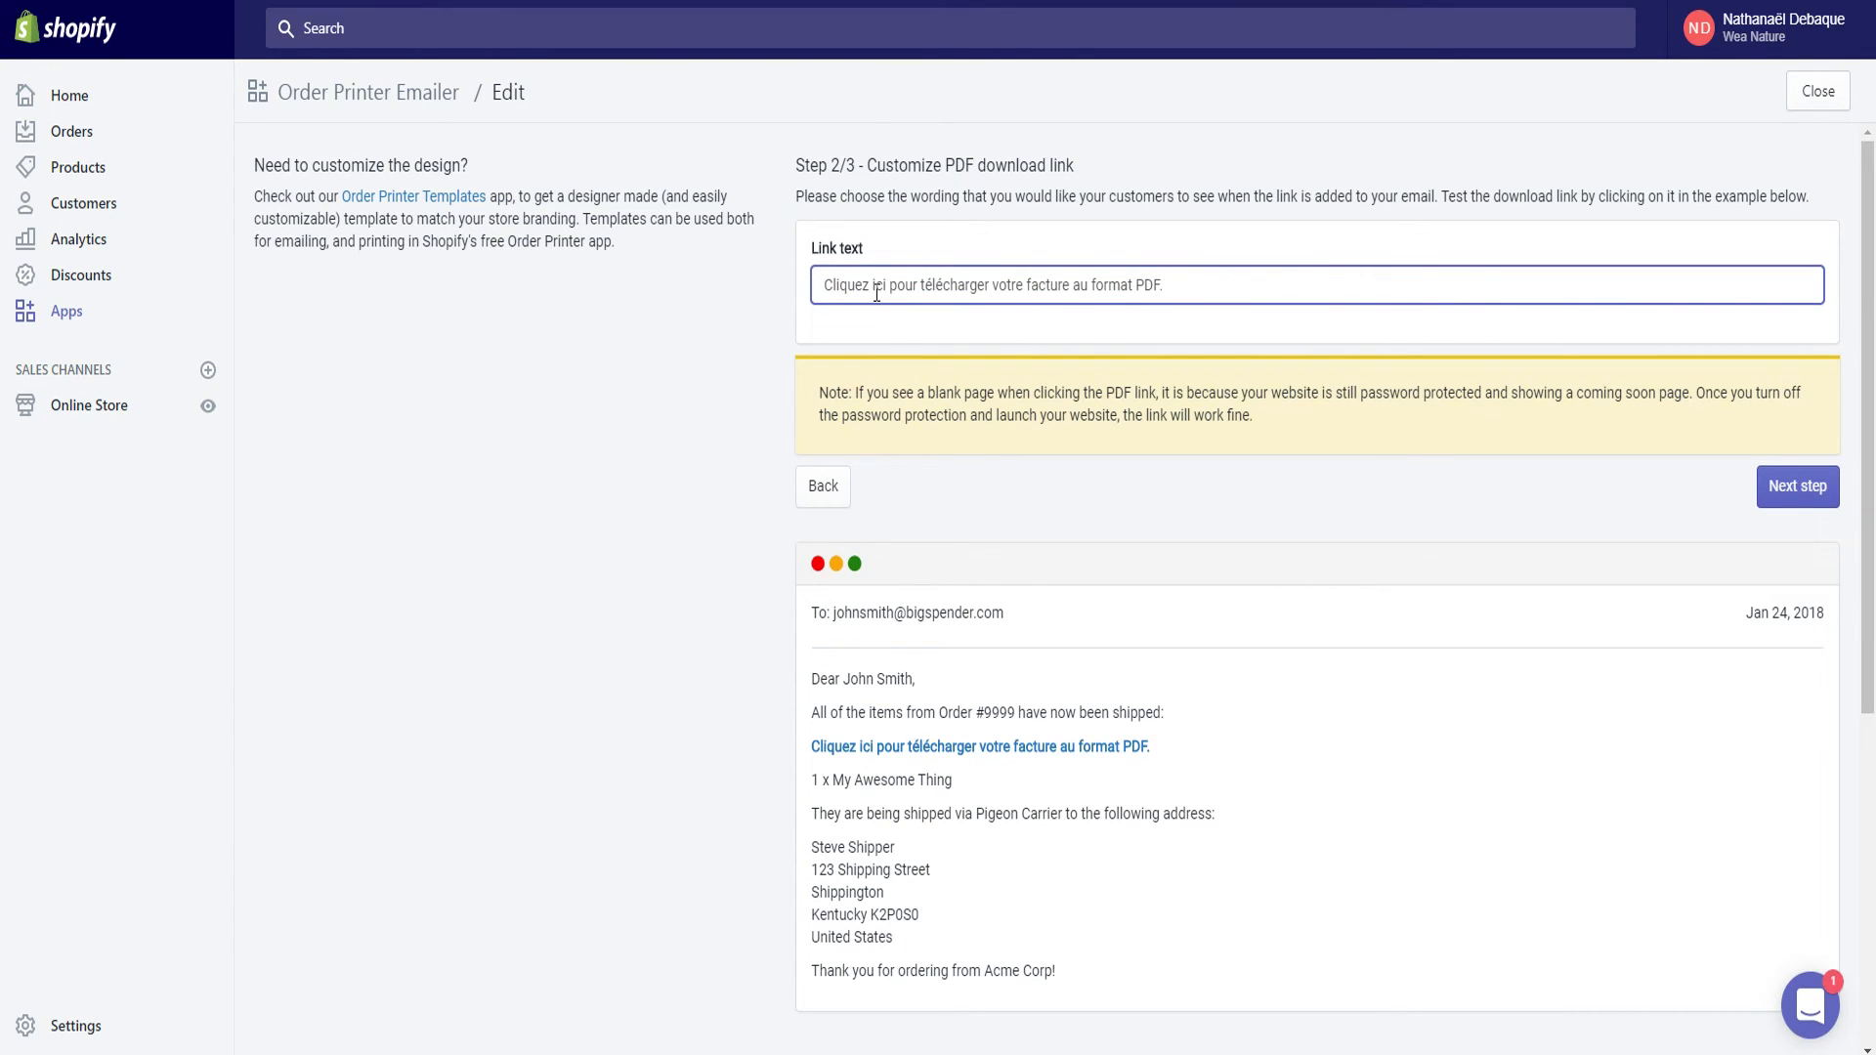
drag(1182, 290, 753, 287)
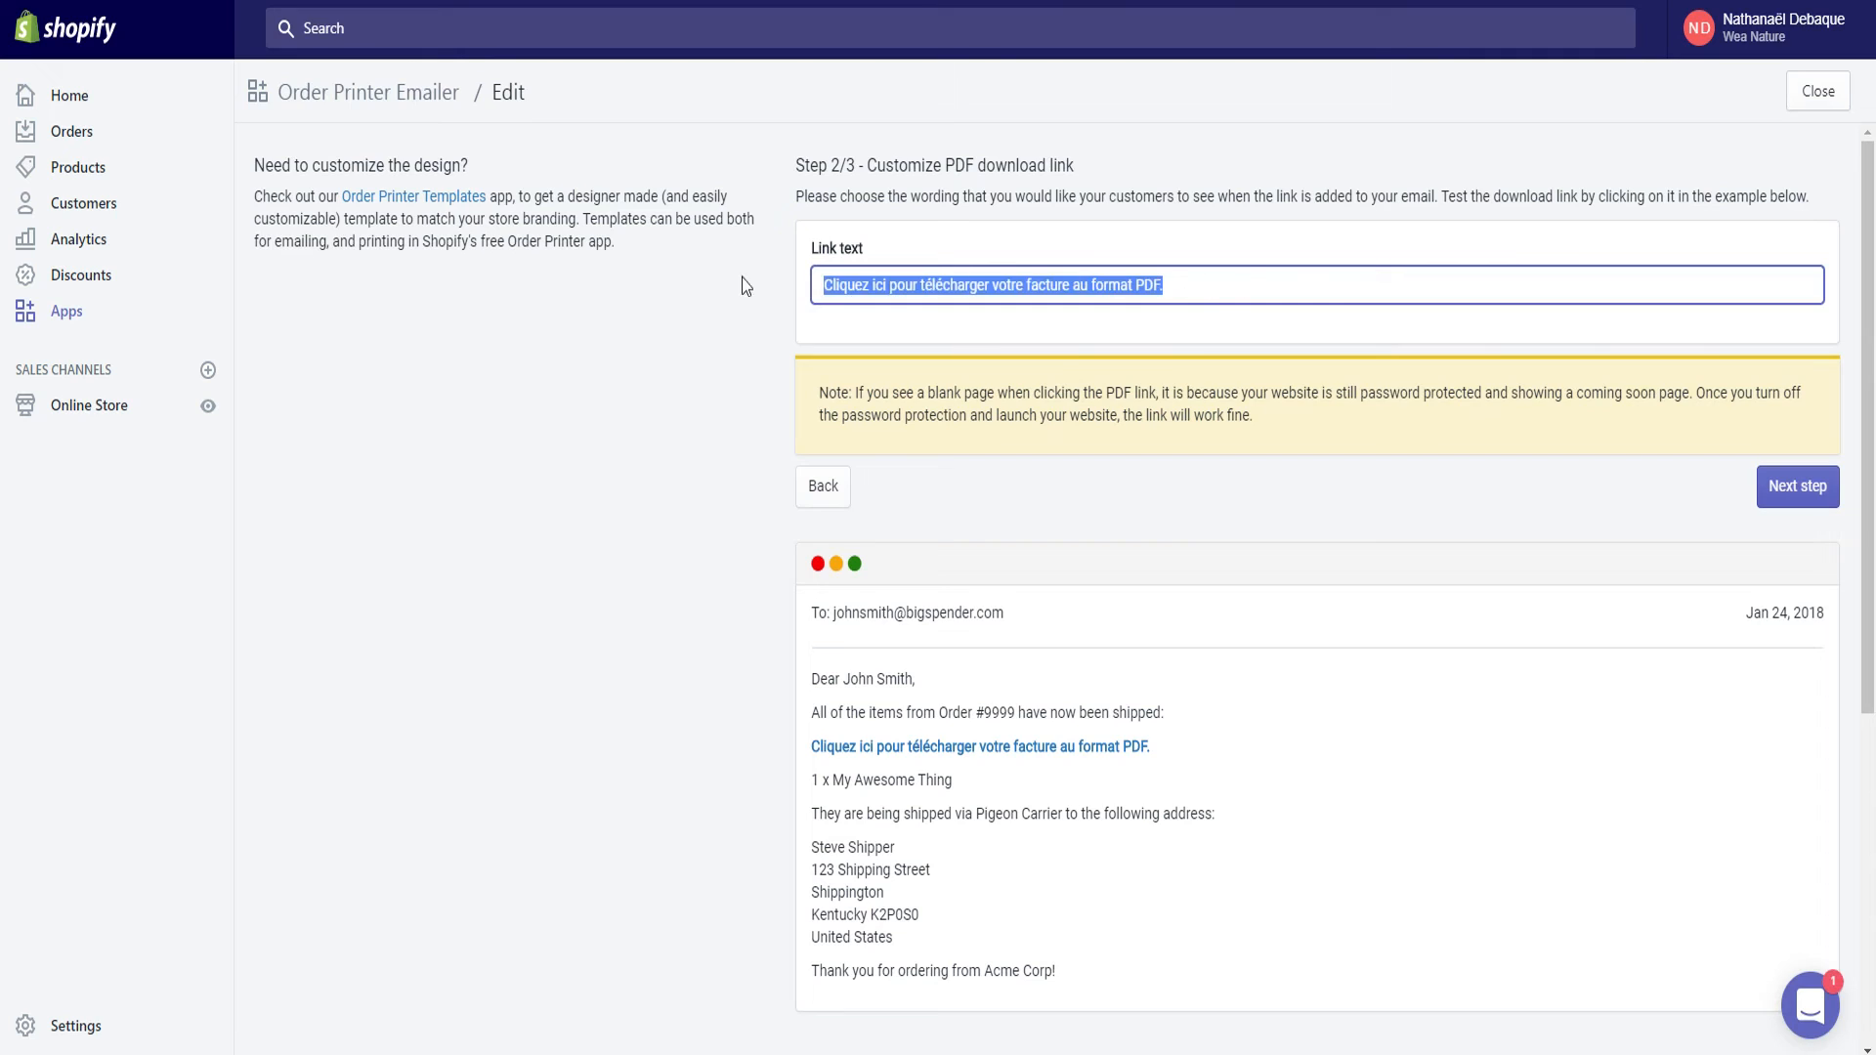
key(BackSpace)
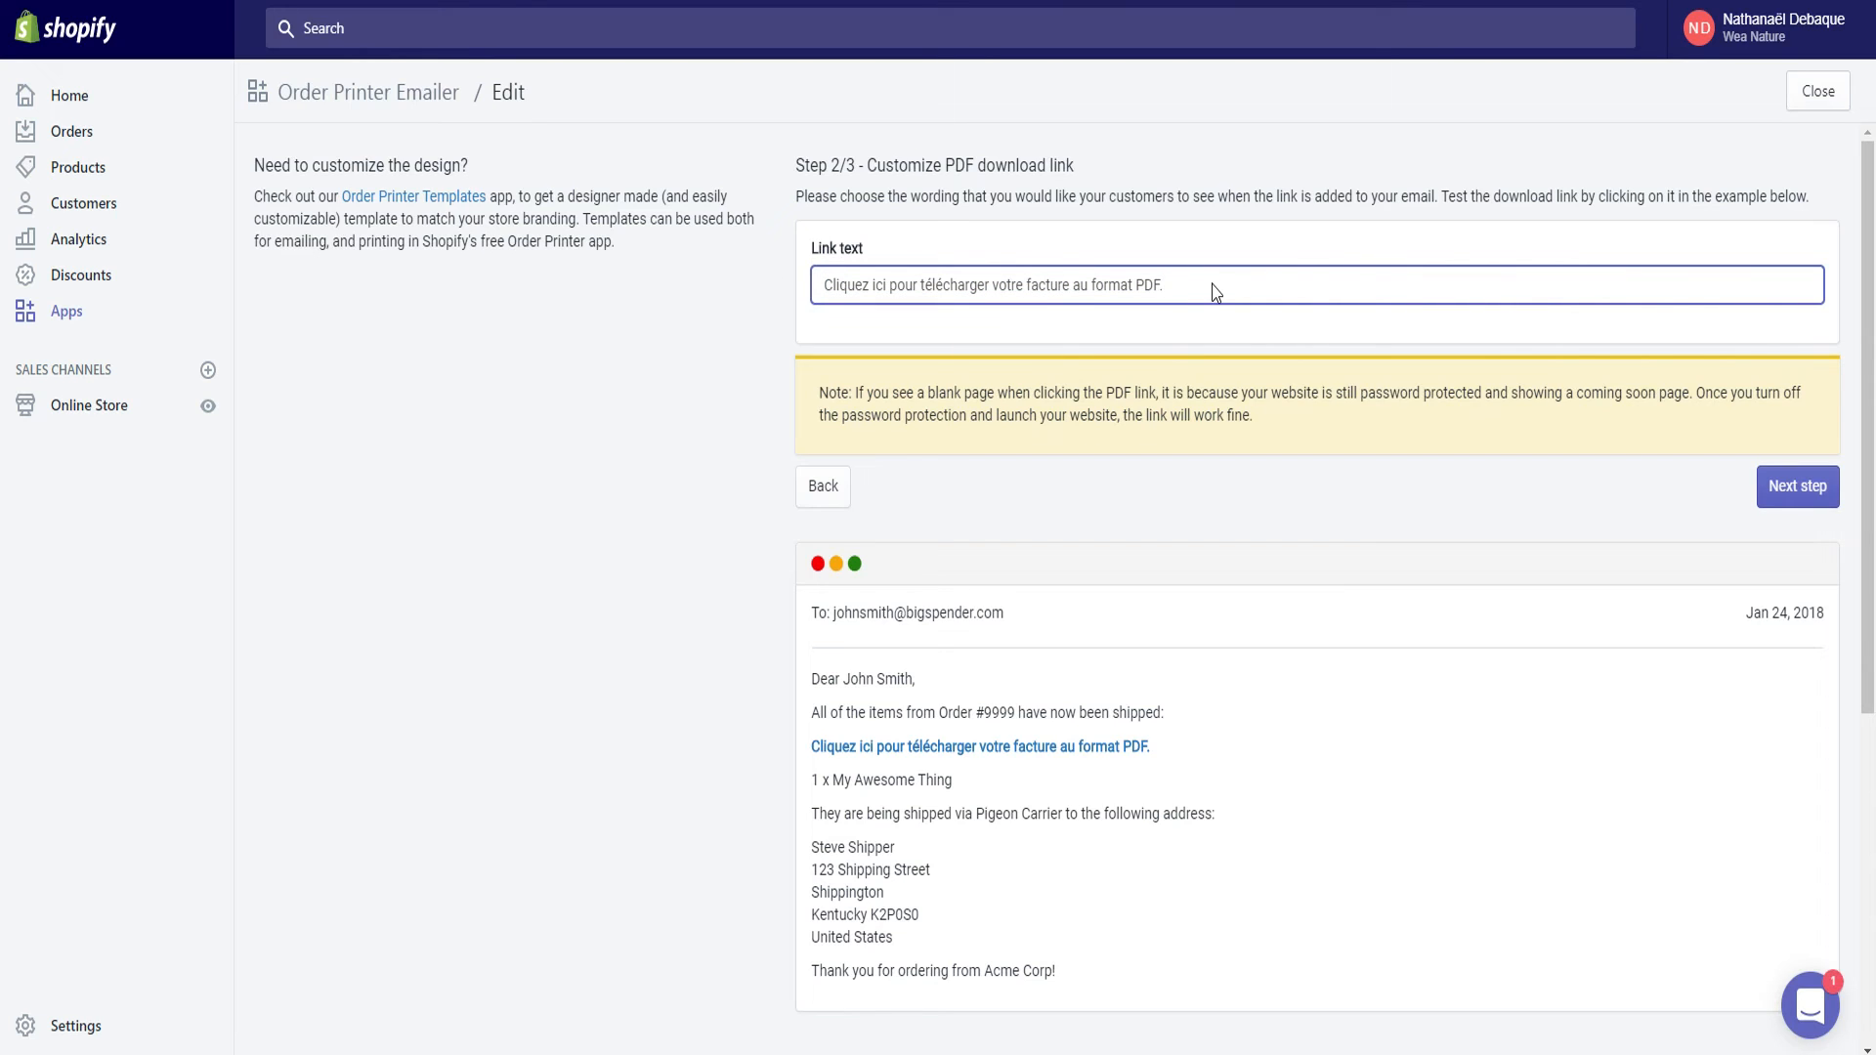
Continue to the PDF link installation instructions and copy the entire download link code.
click(1784, 493)
drag(1062, 389, 971, 343)
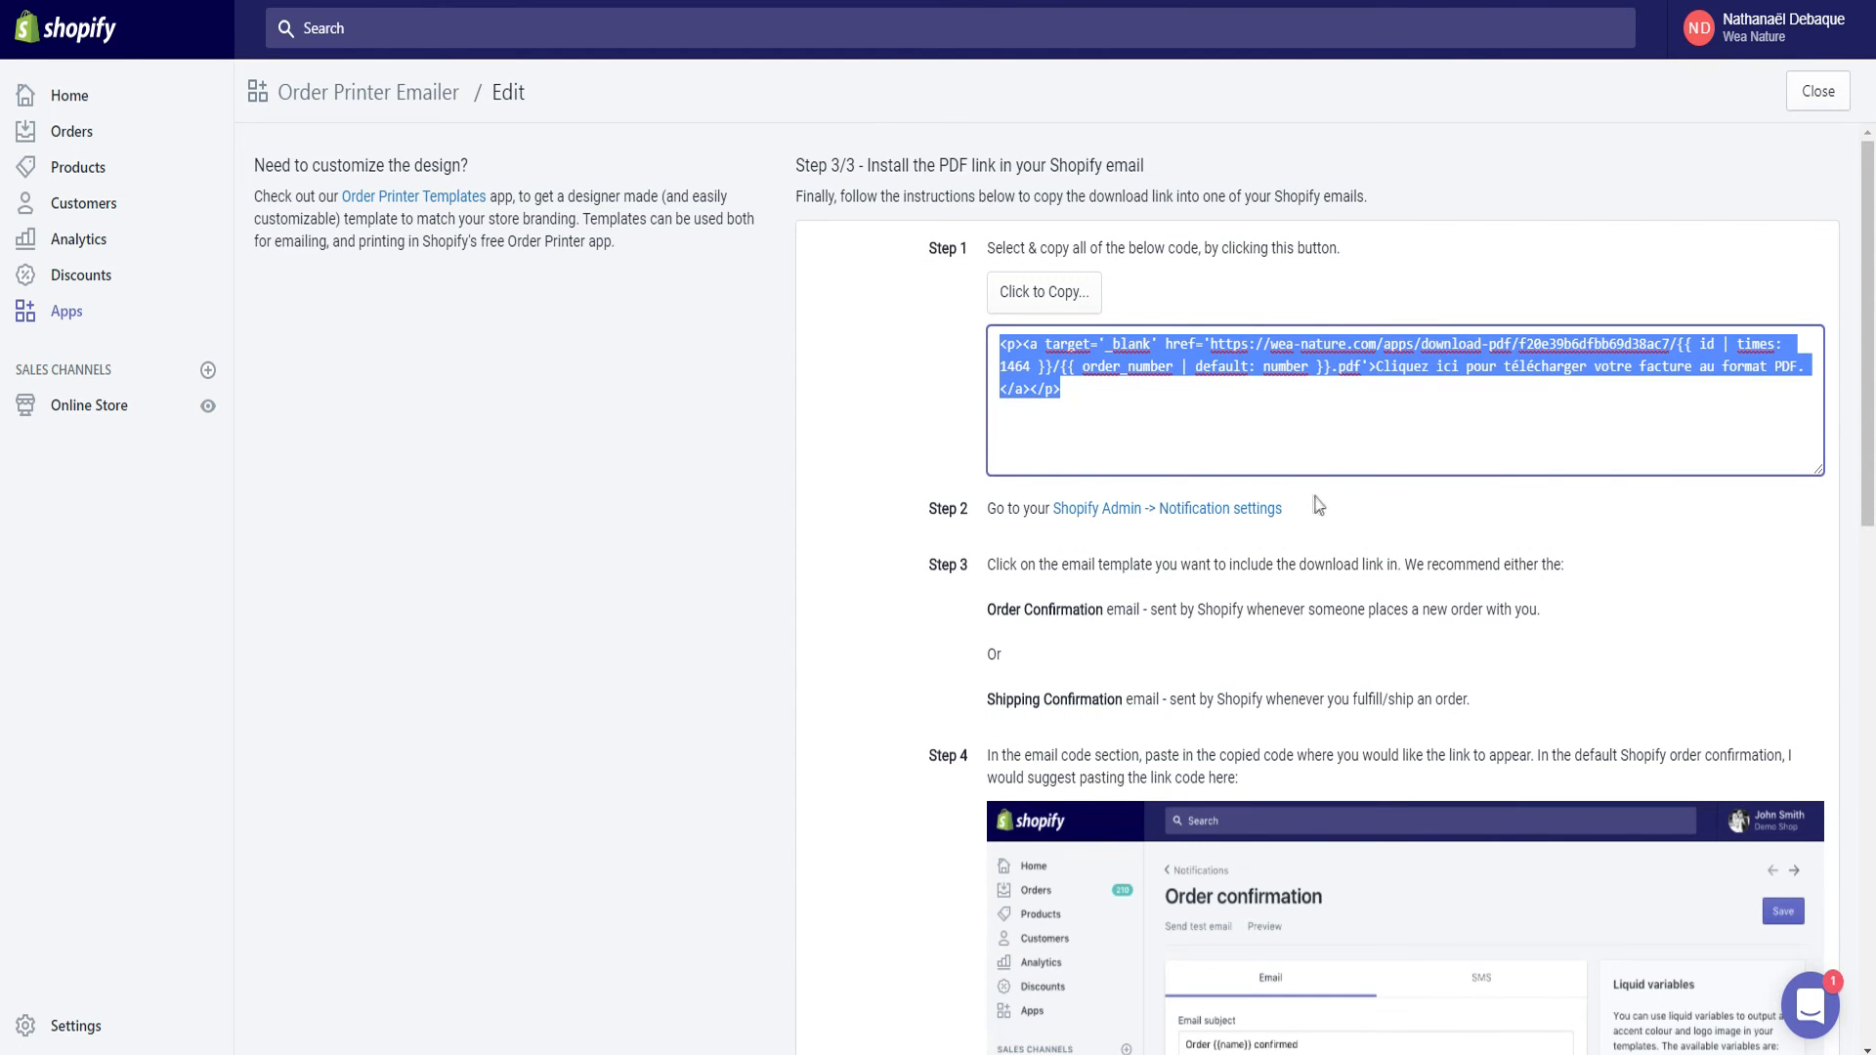
right_click(1106, 352)
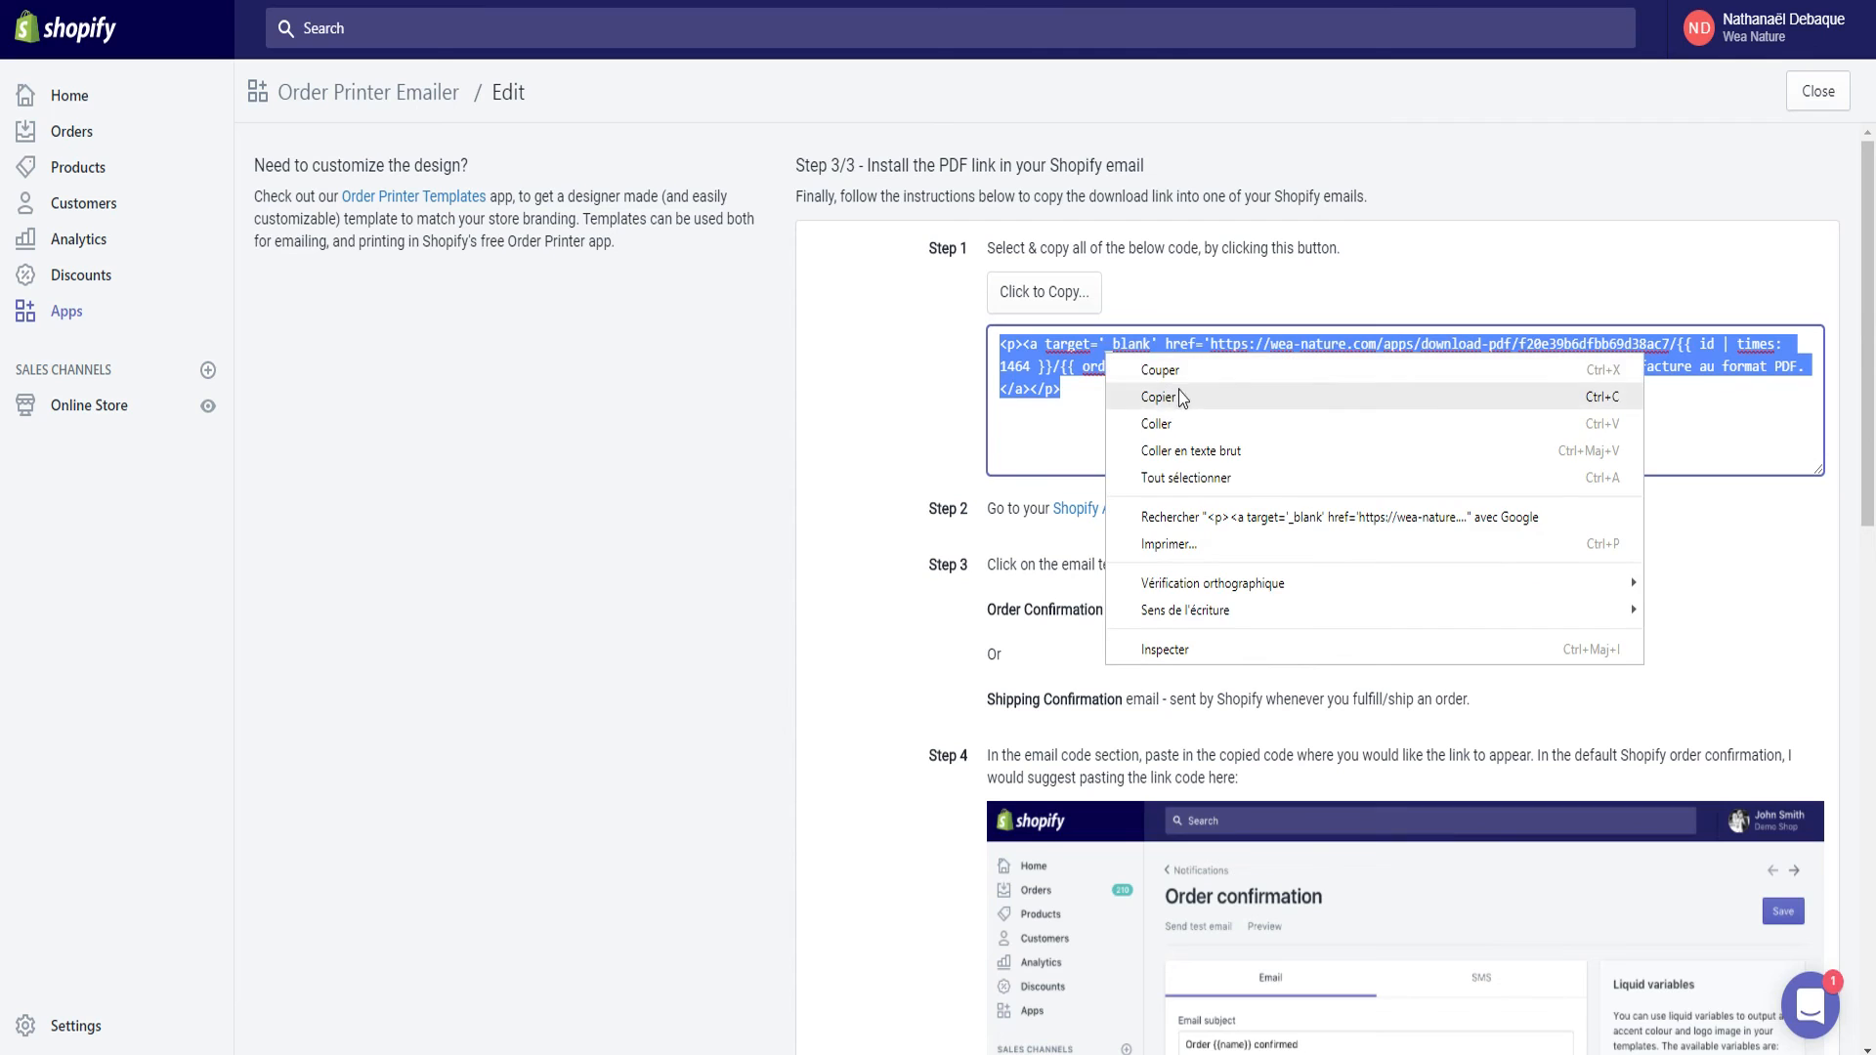
click(1144, 394)
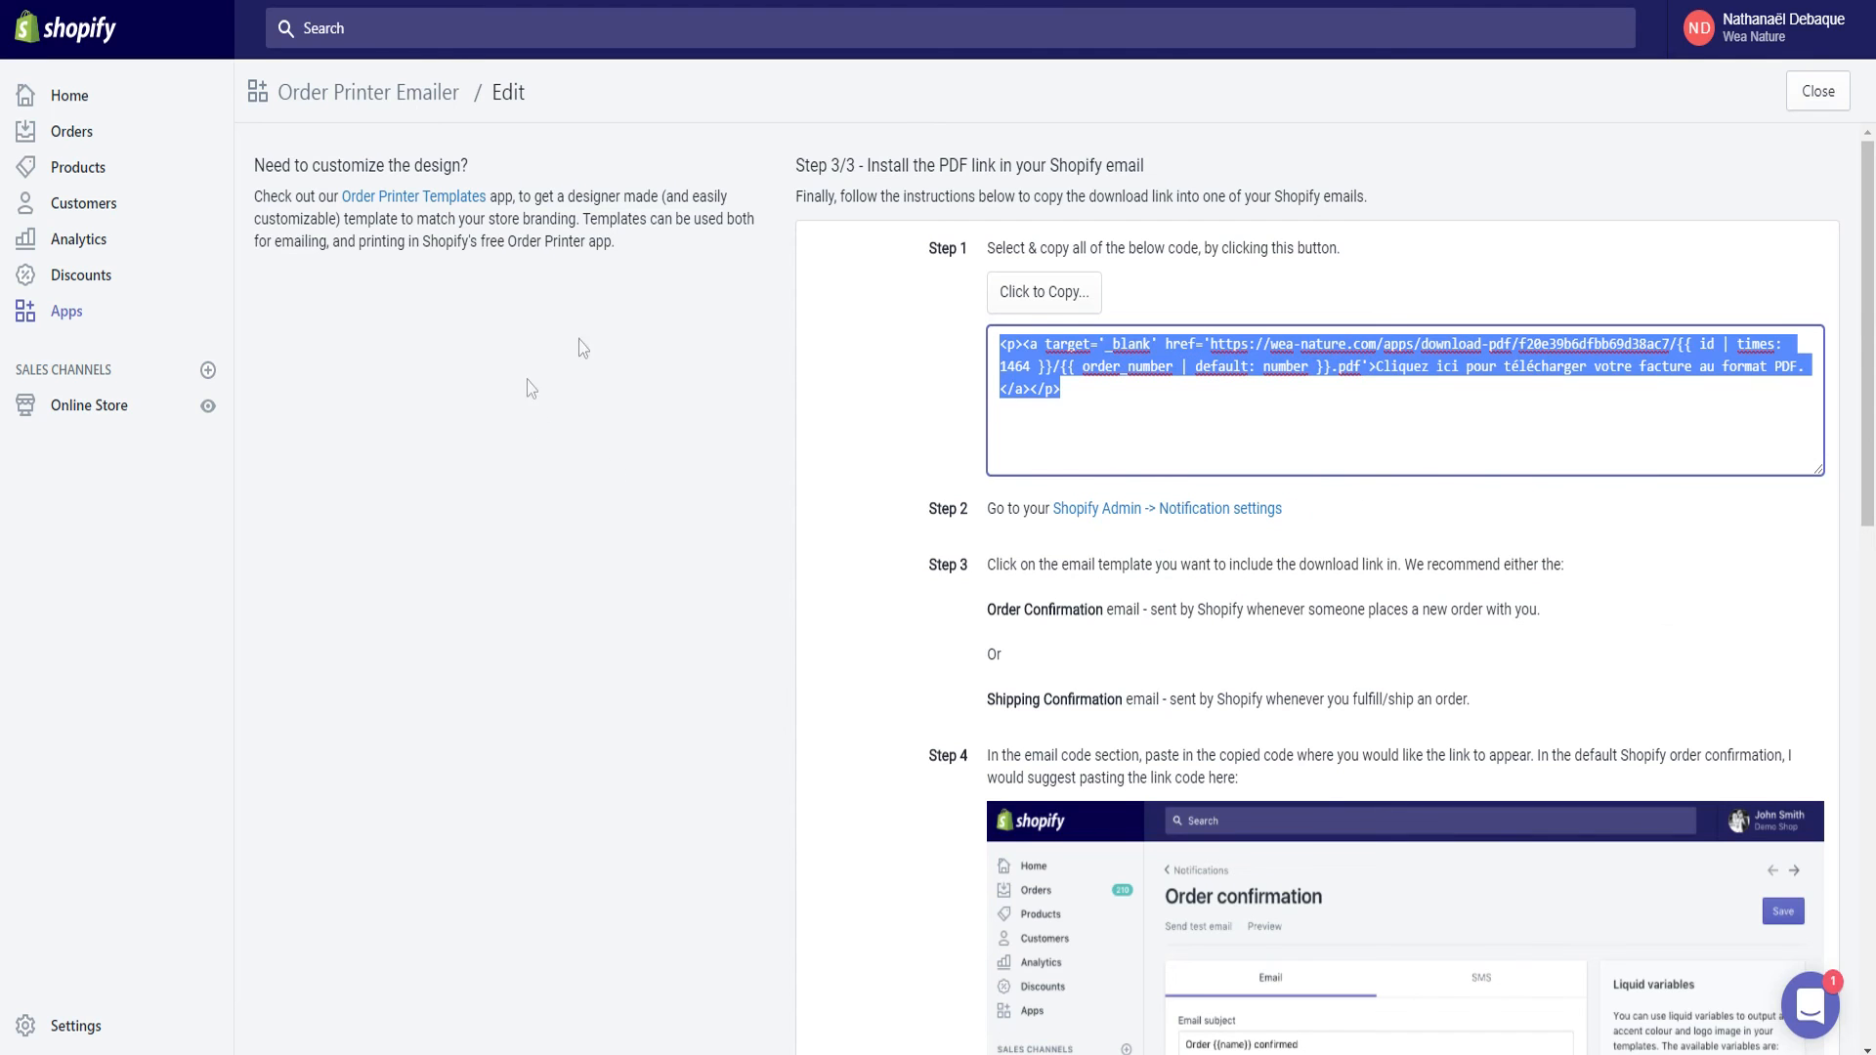
Open the Order confirmation notification, locate the PDF download link code in its email body, and preview the email.
click(63, 1025)
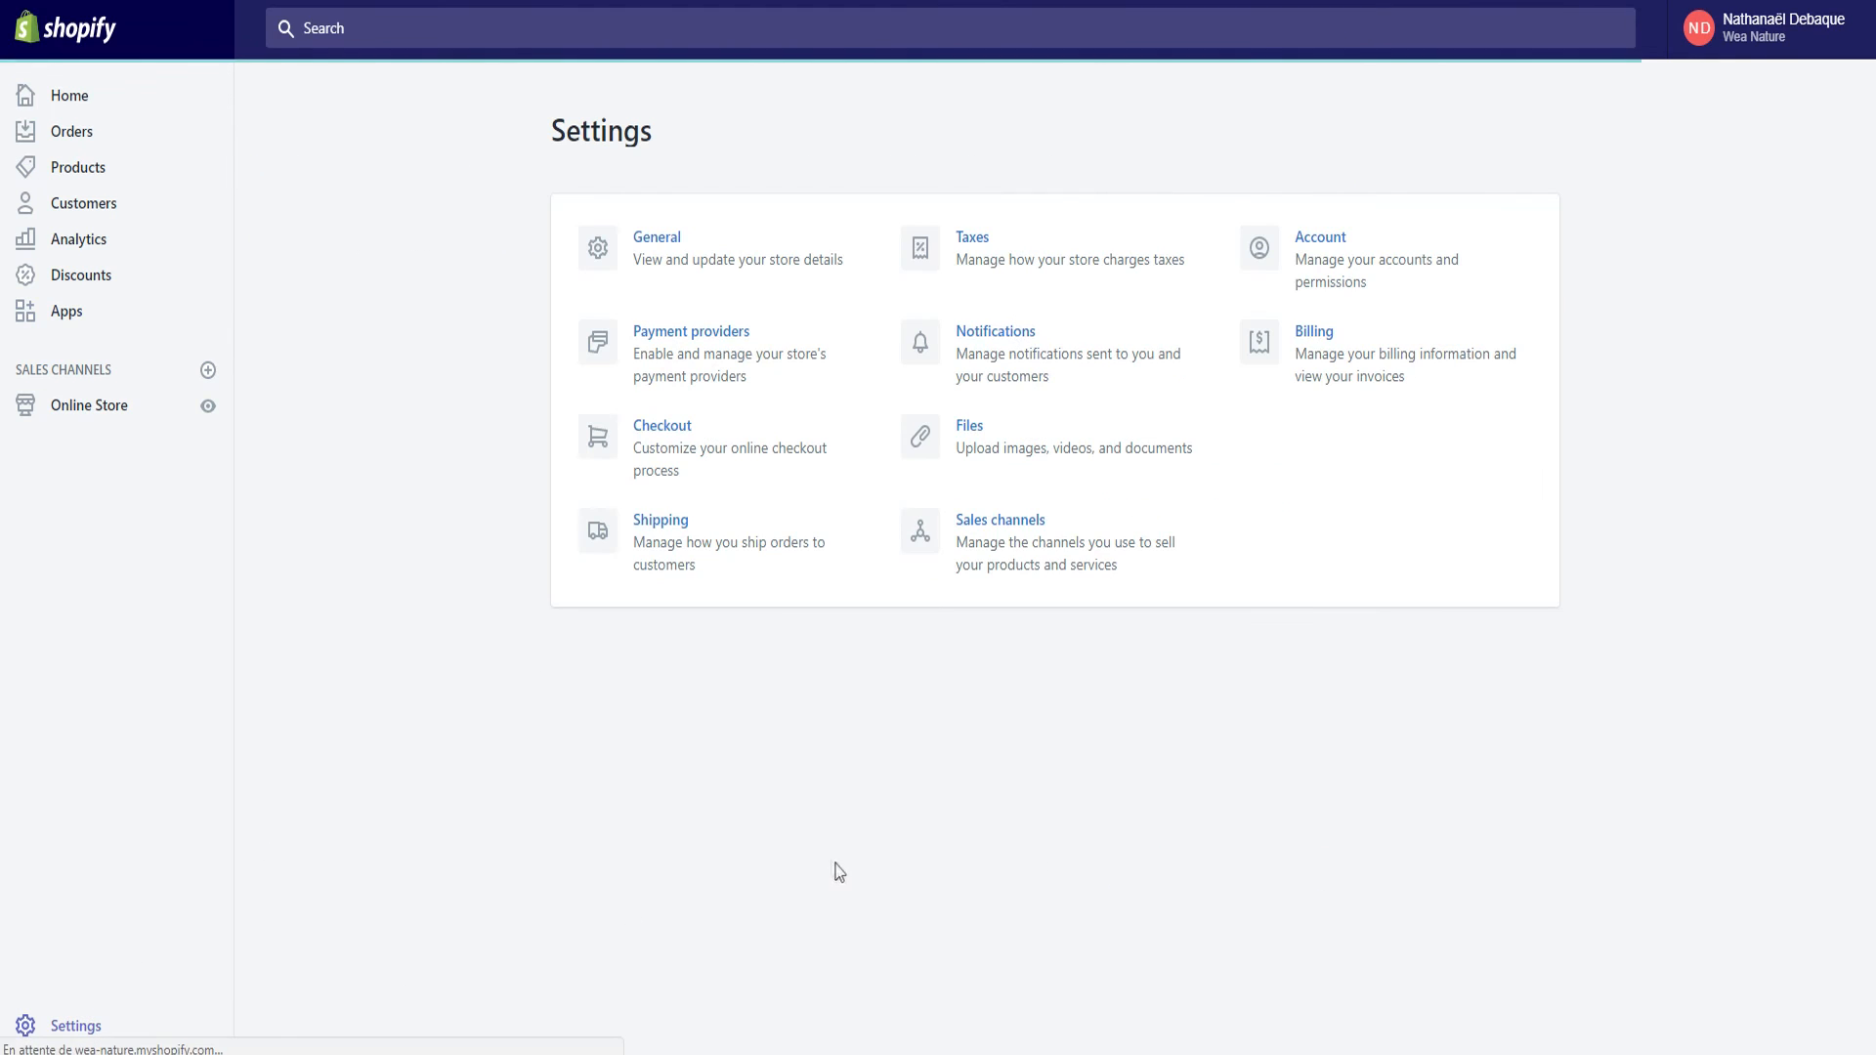
click(1014, 379)
click(1014, 304)
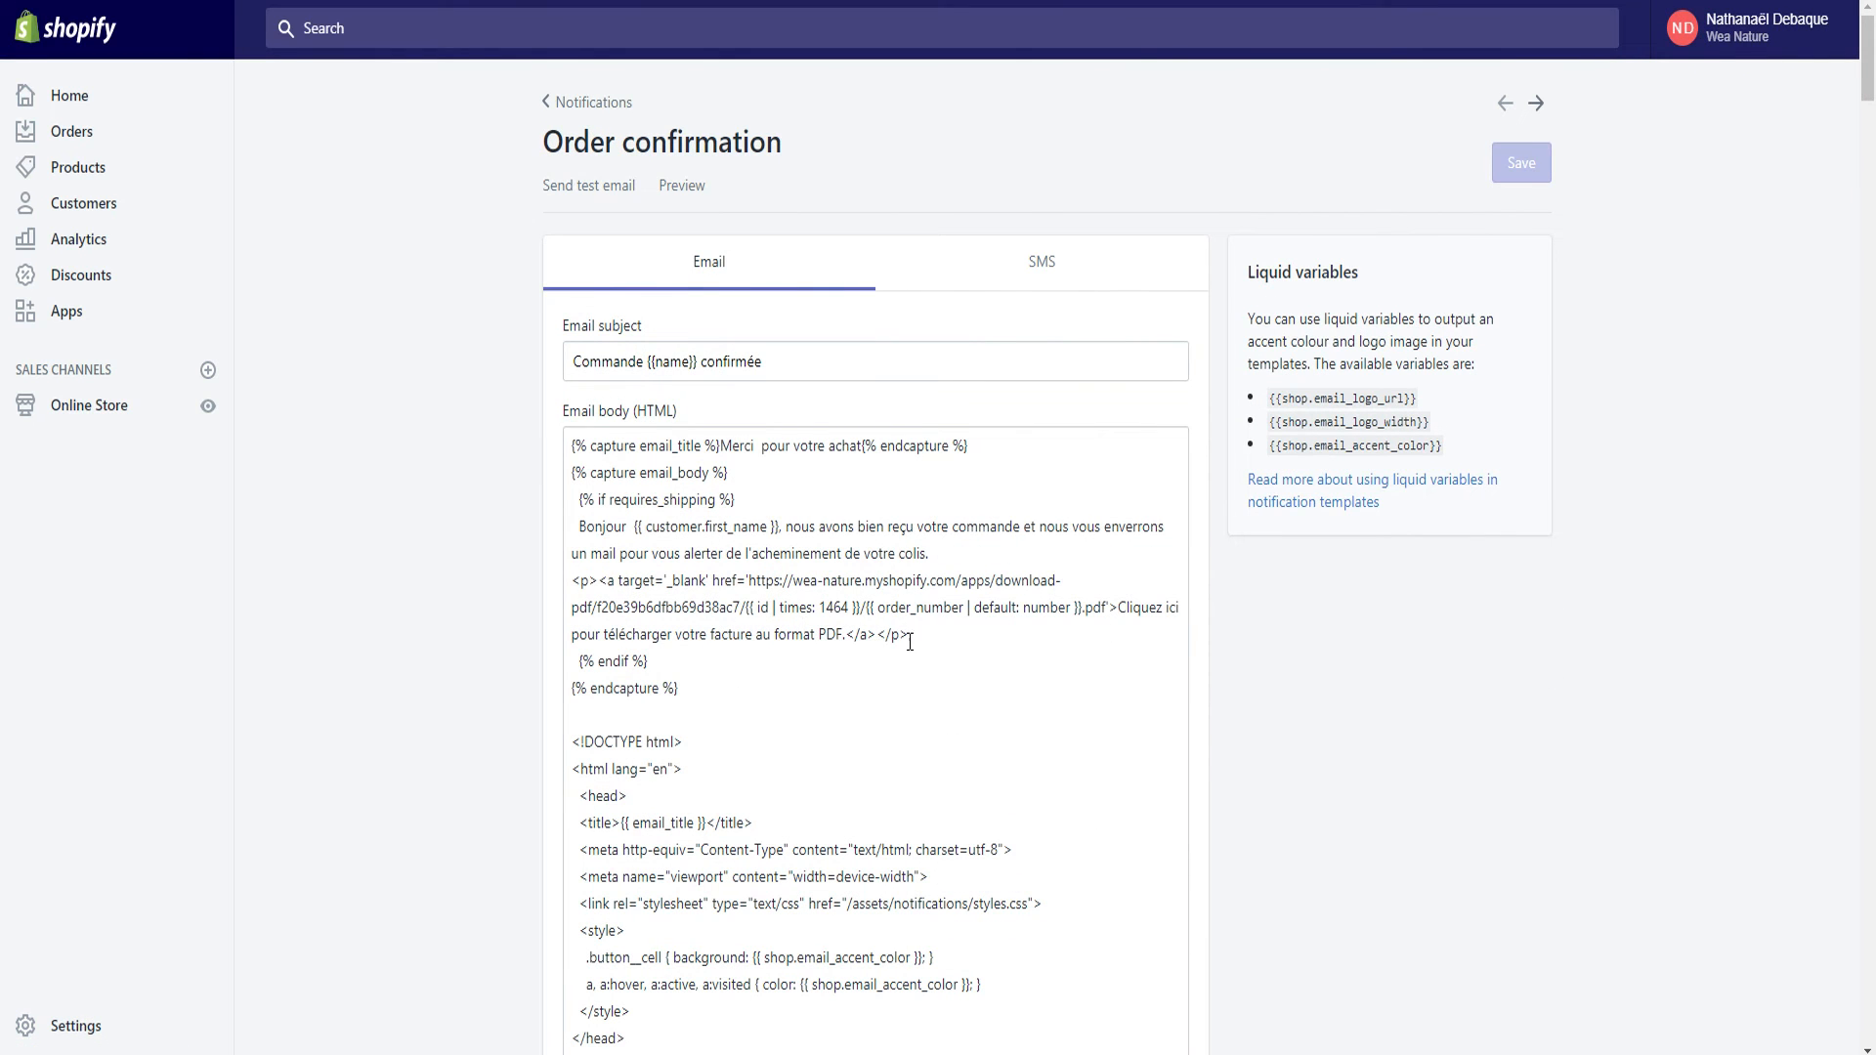
drag(918, 635, 538, 593)
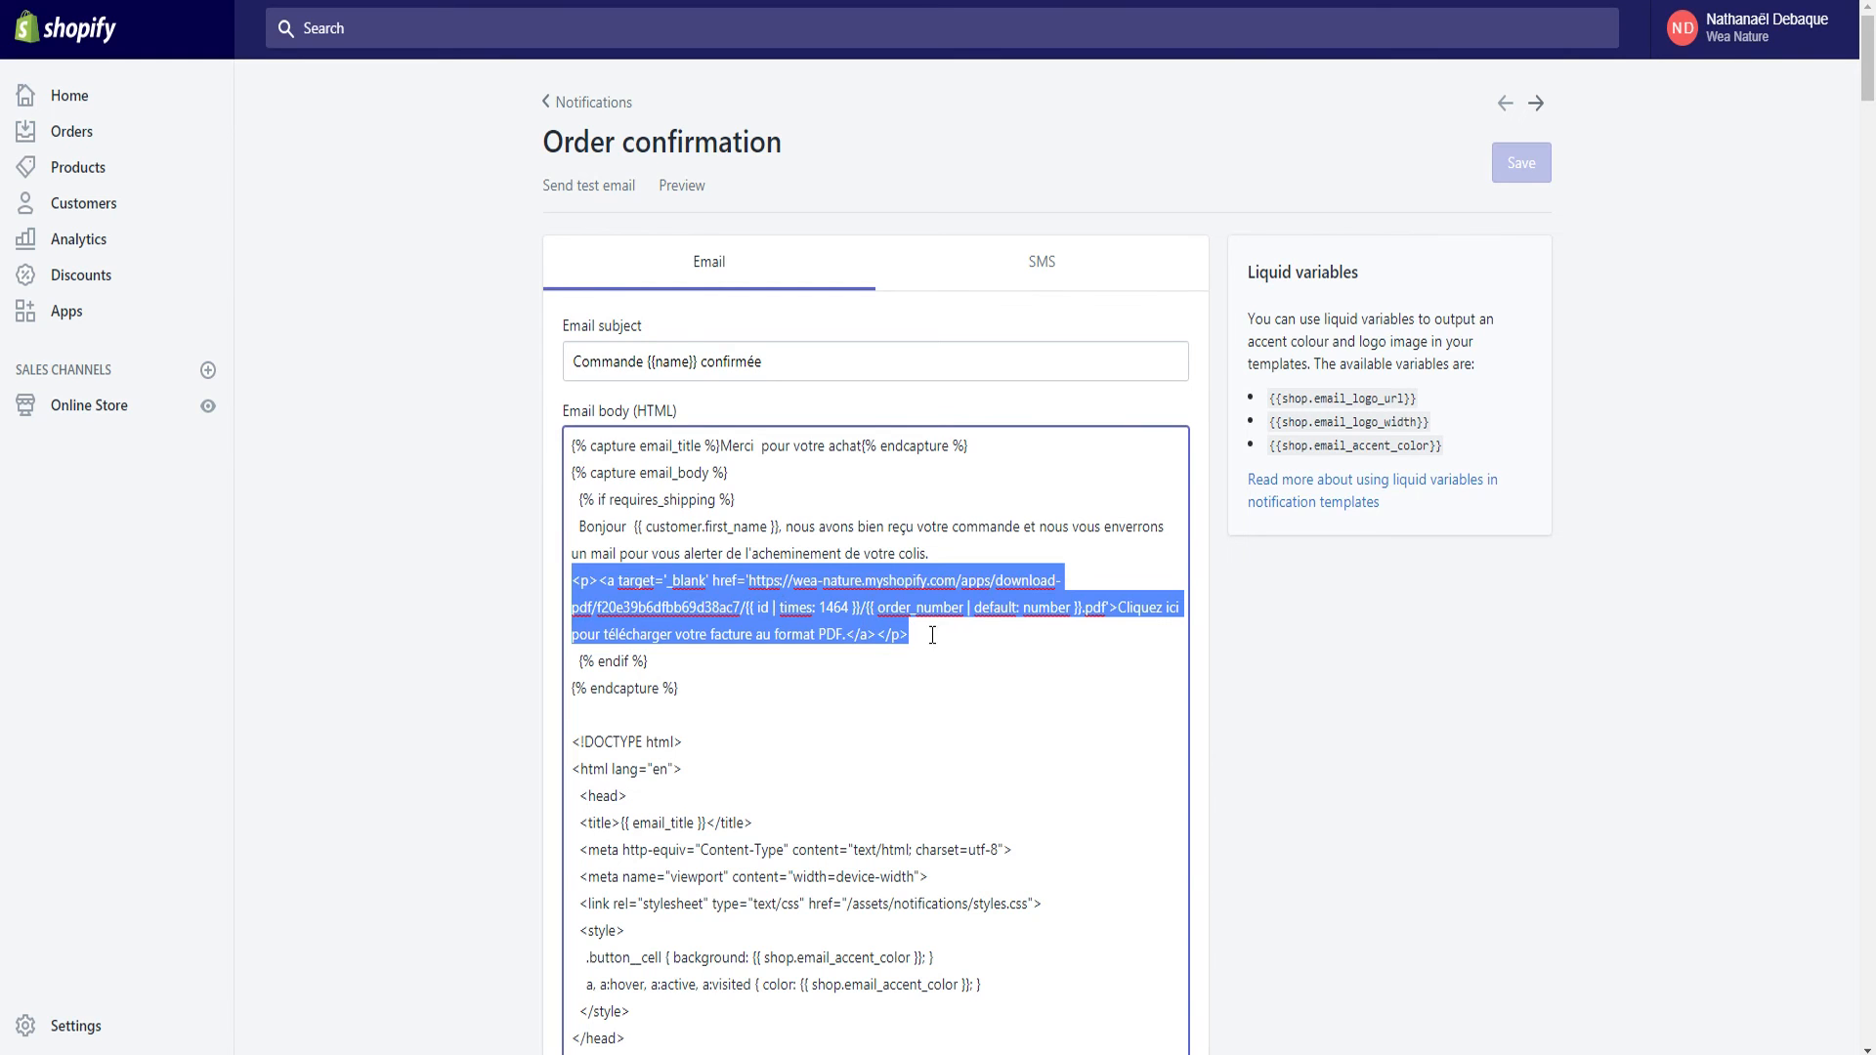
click(681, 196)
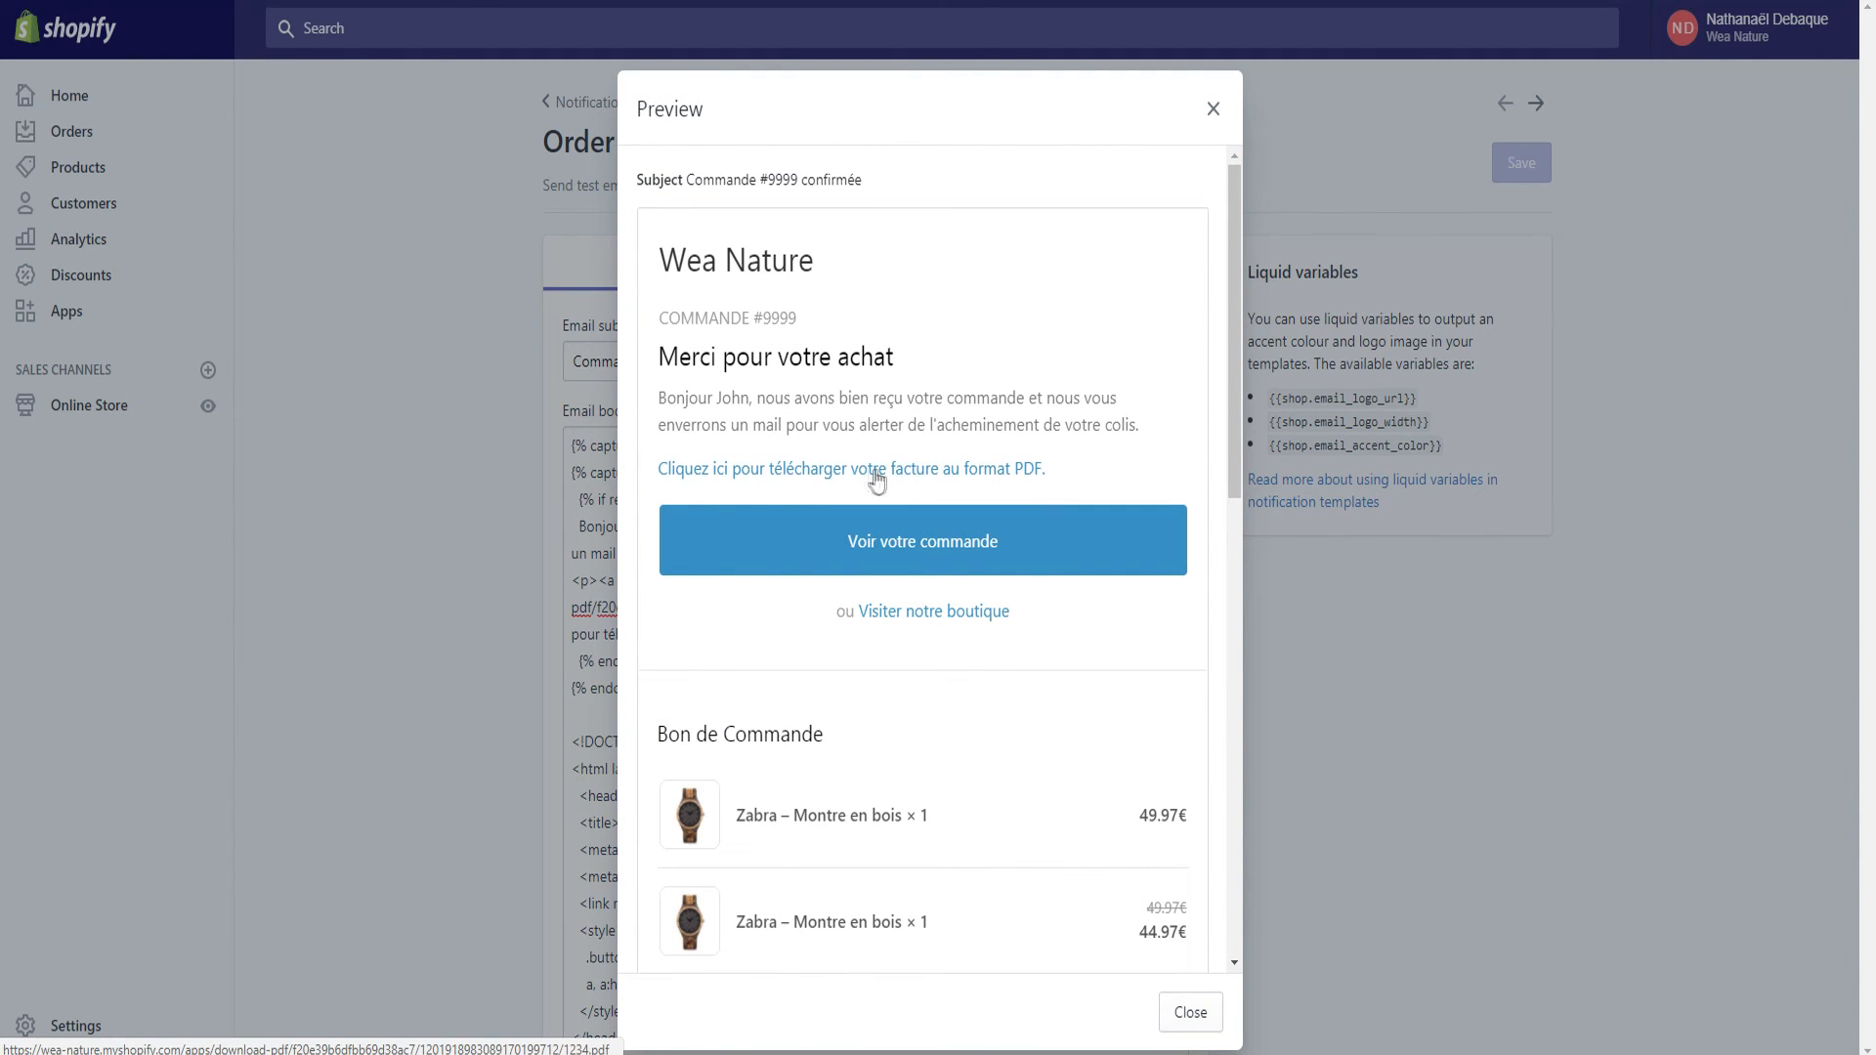
Open the PDF invoice from the download link in the order confirmation email preview.
right_click(856, 473)
key(Escape)
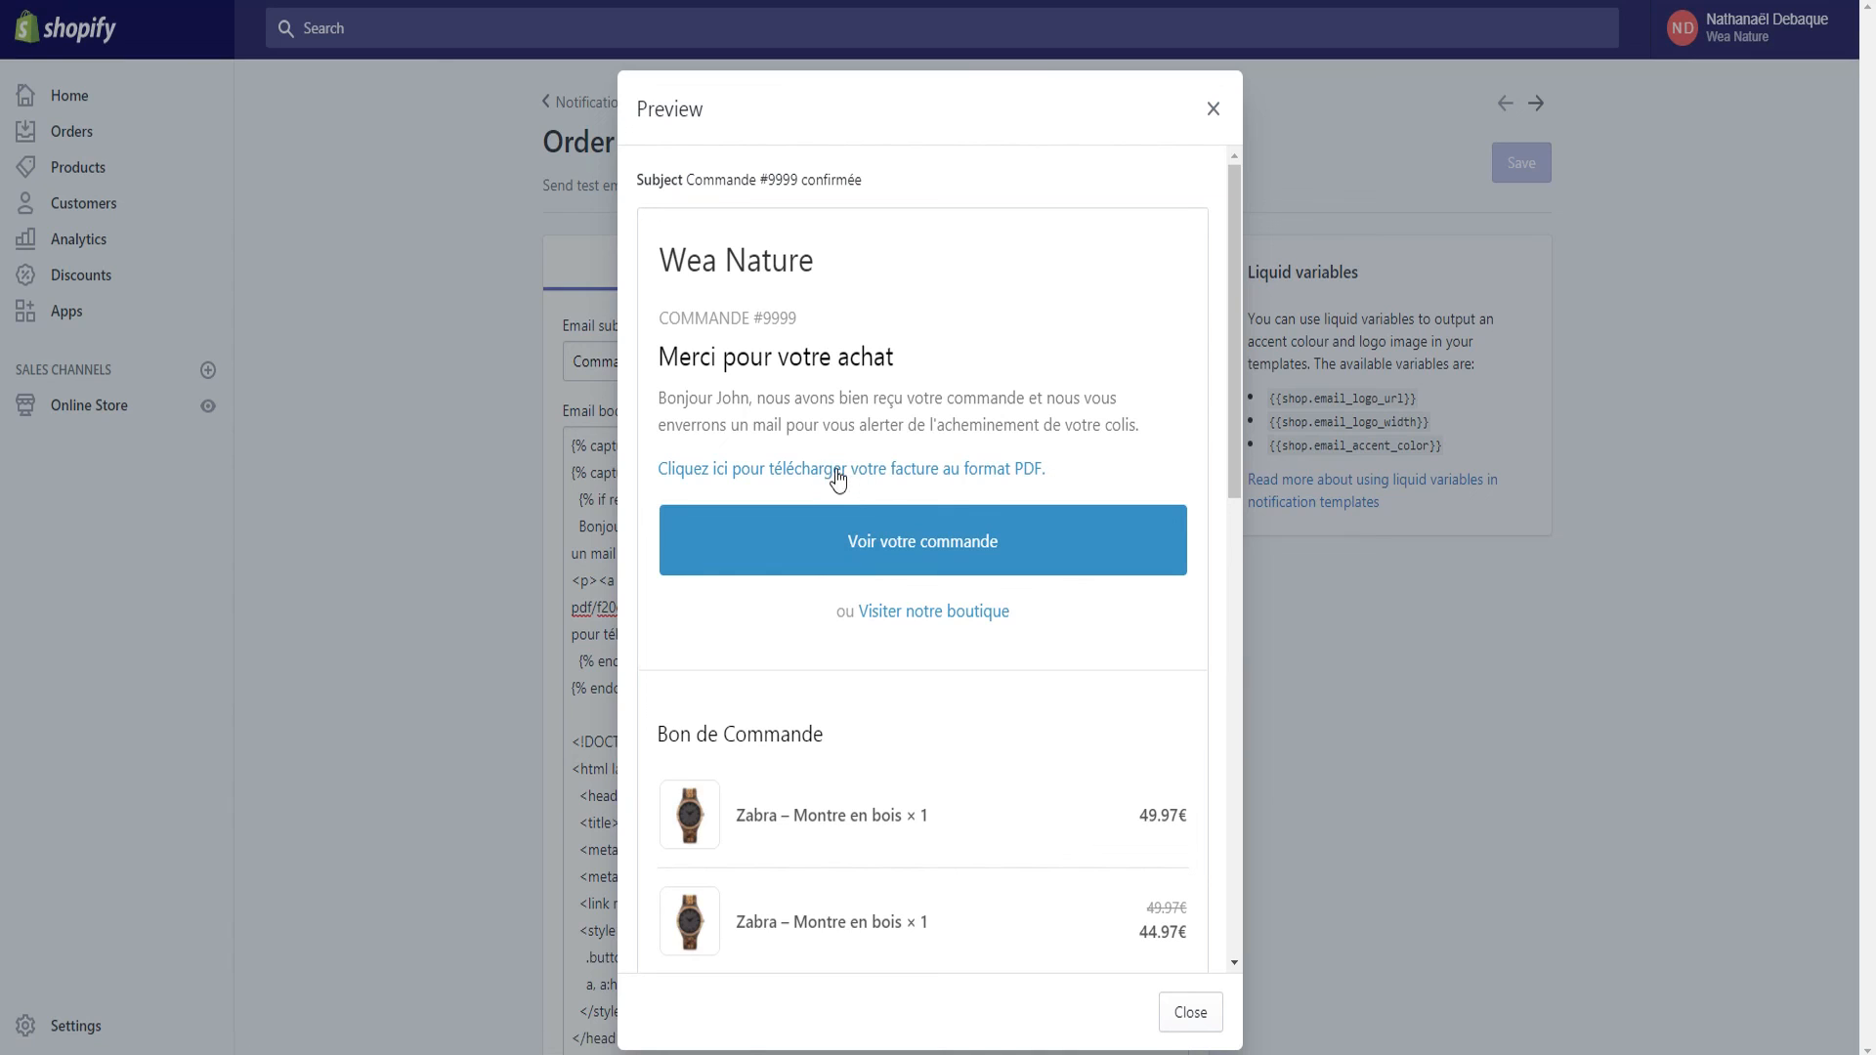
right_click(838, 477)
key(Escape)
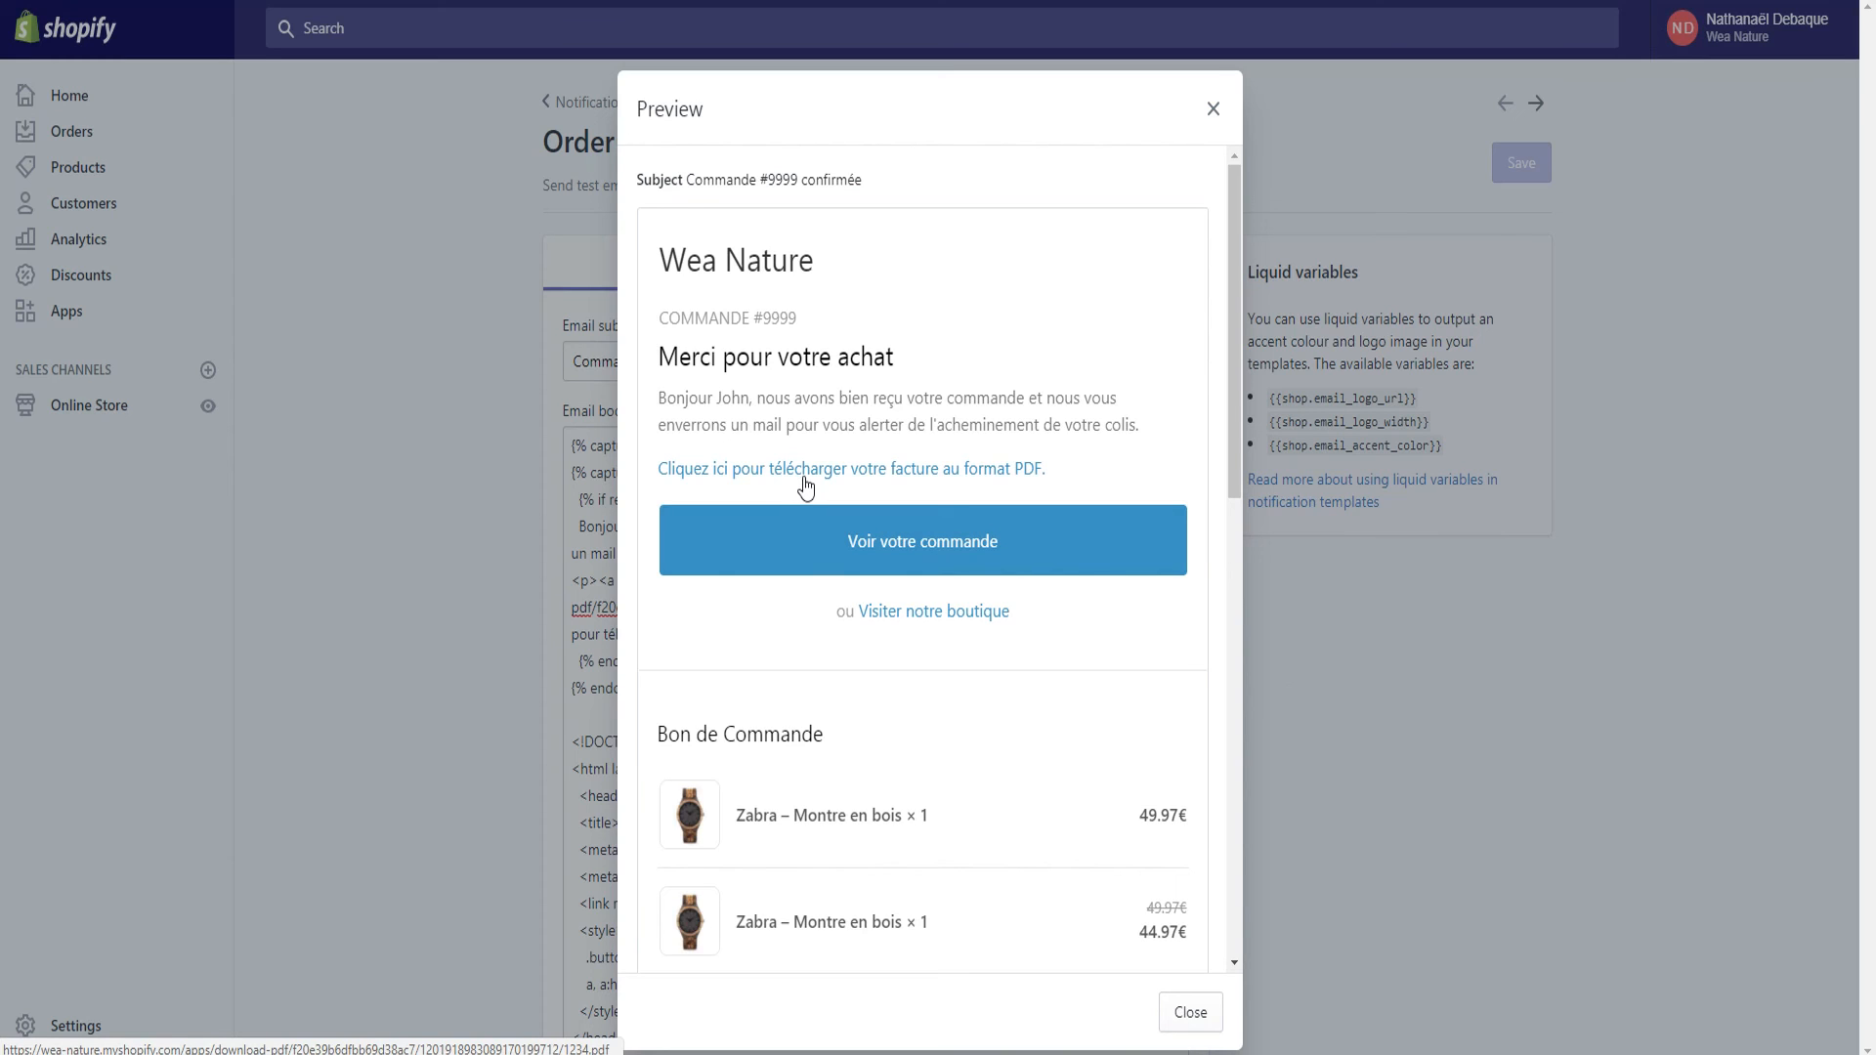
right_click(786, 476)
right_click(760, 474)
click(829, 490)
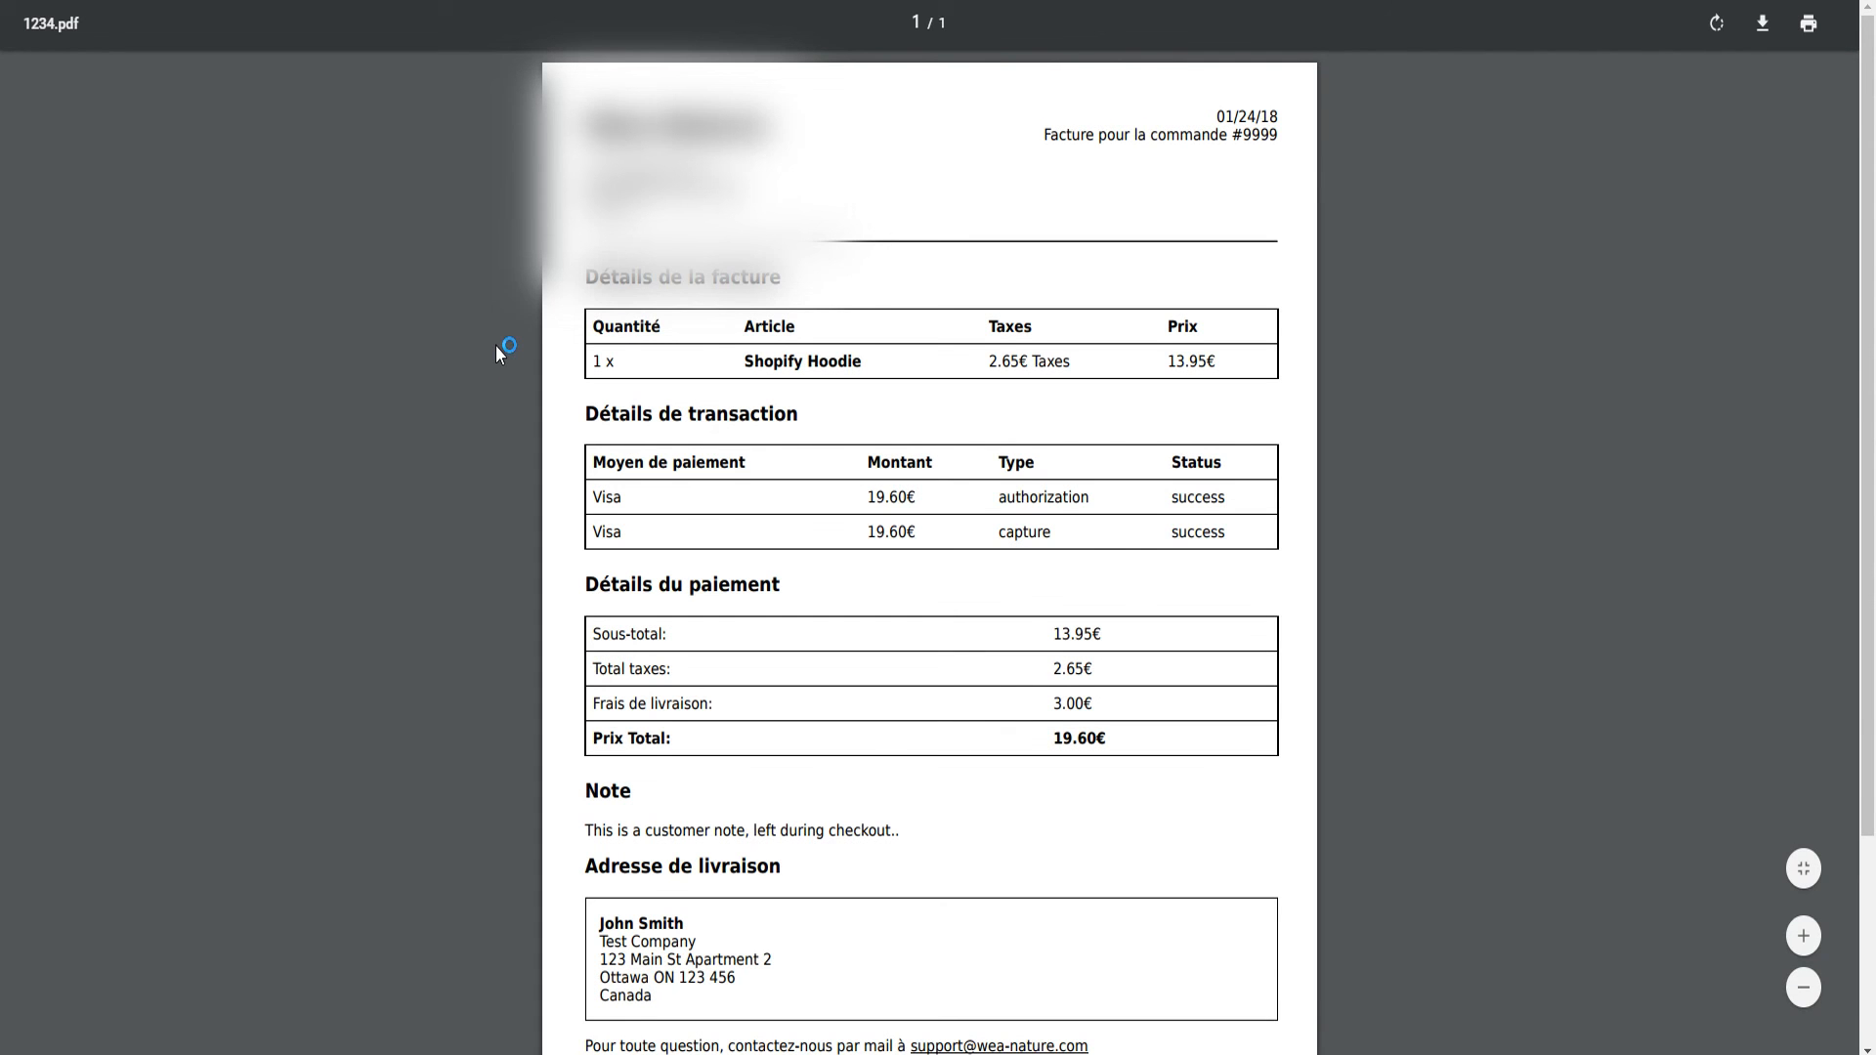
Review the full PDF invoice from its header to the contact line, and close both the invoice and the email preview.
scroll(665, 630, down, 1)
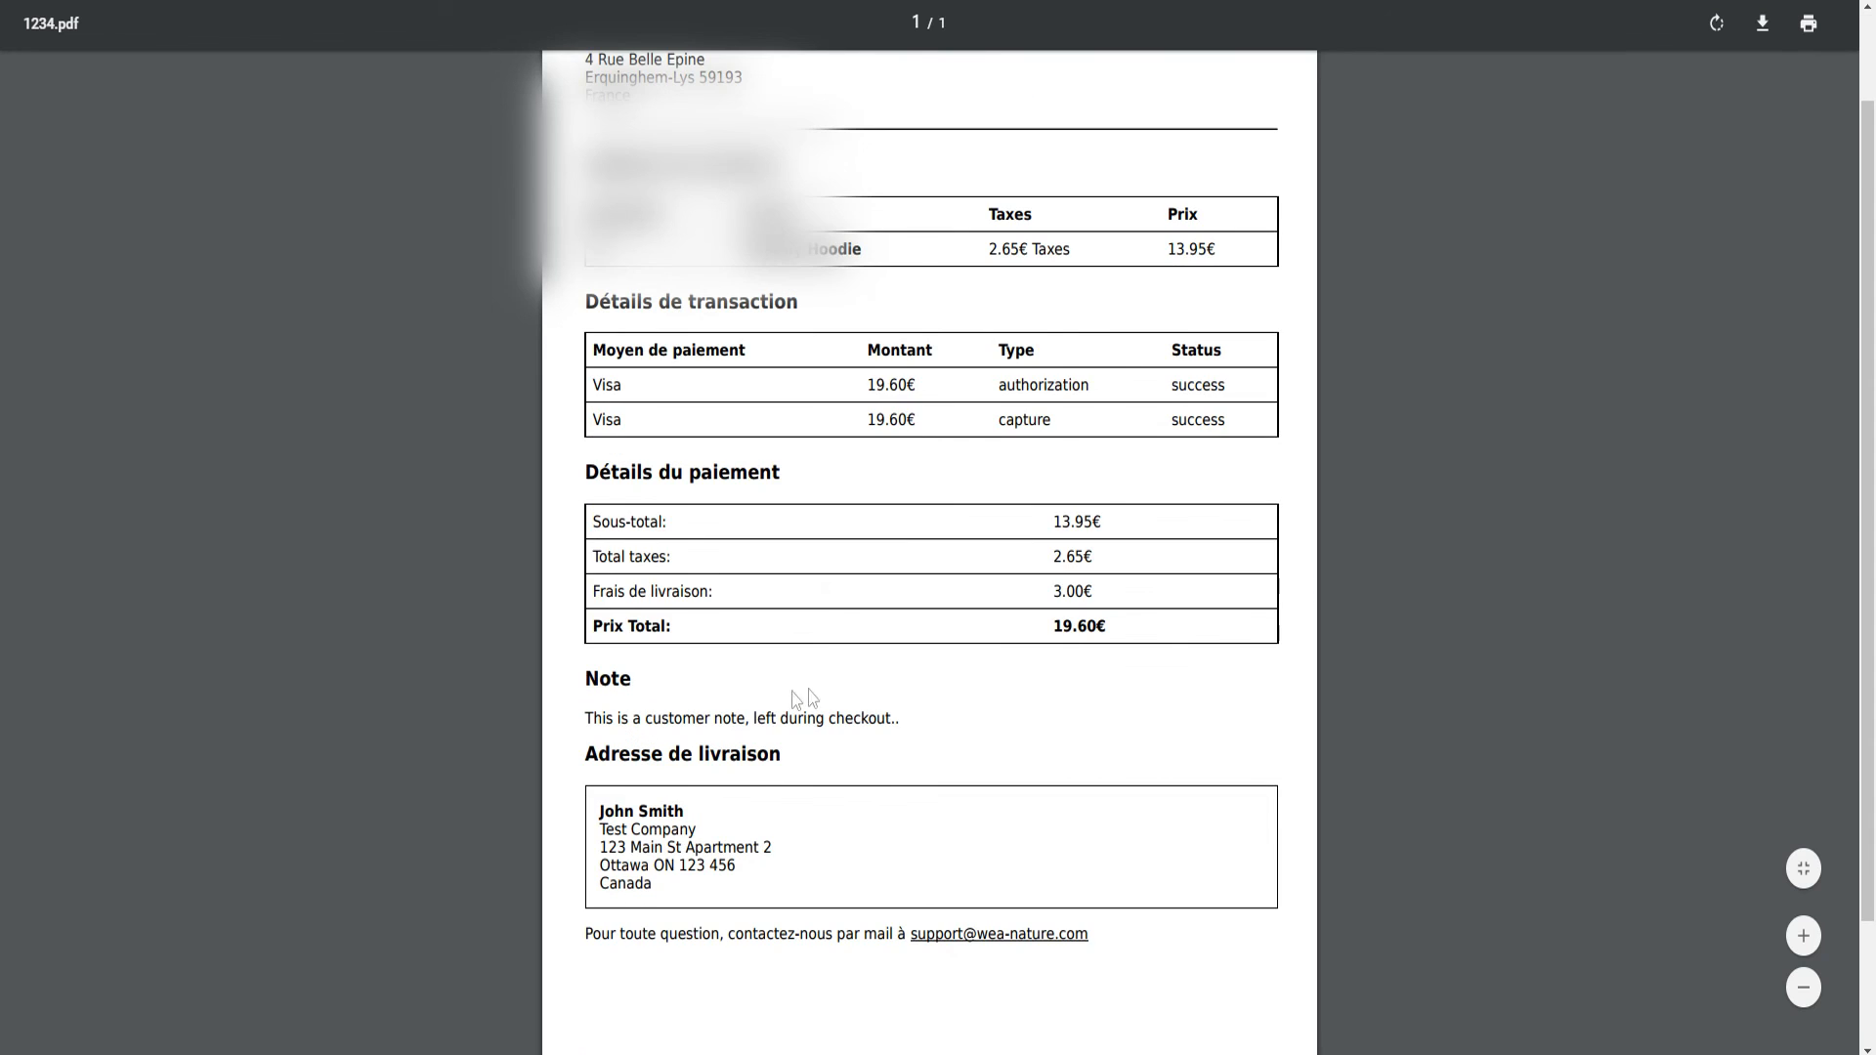
scroll(824, 586, up, 1)
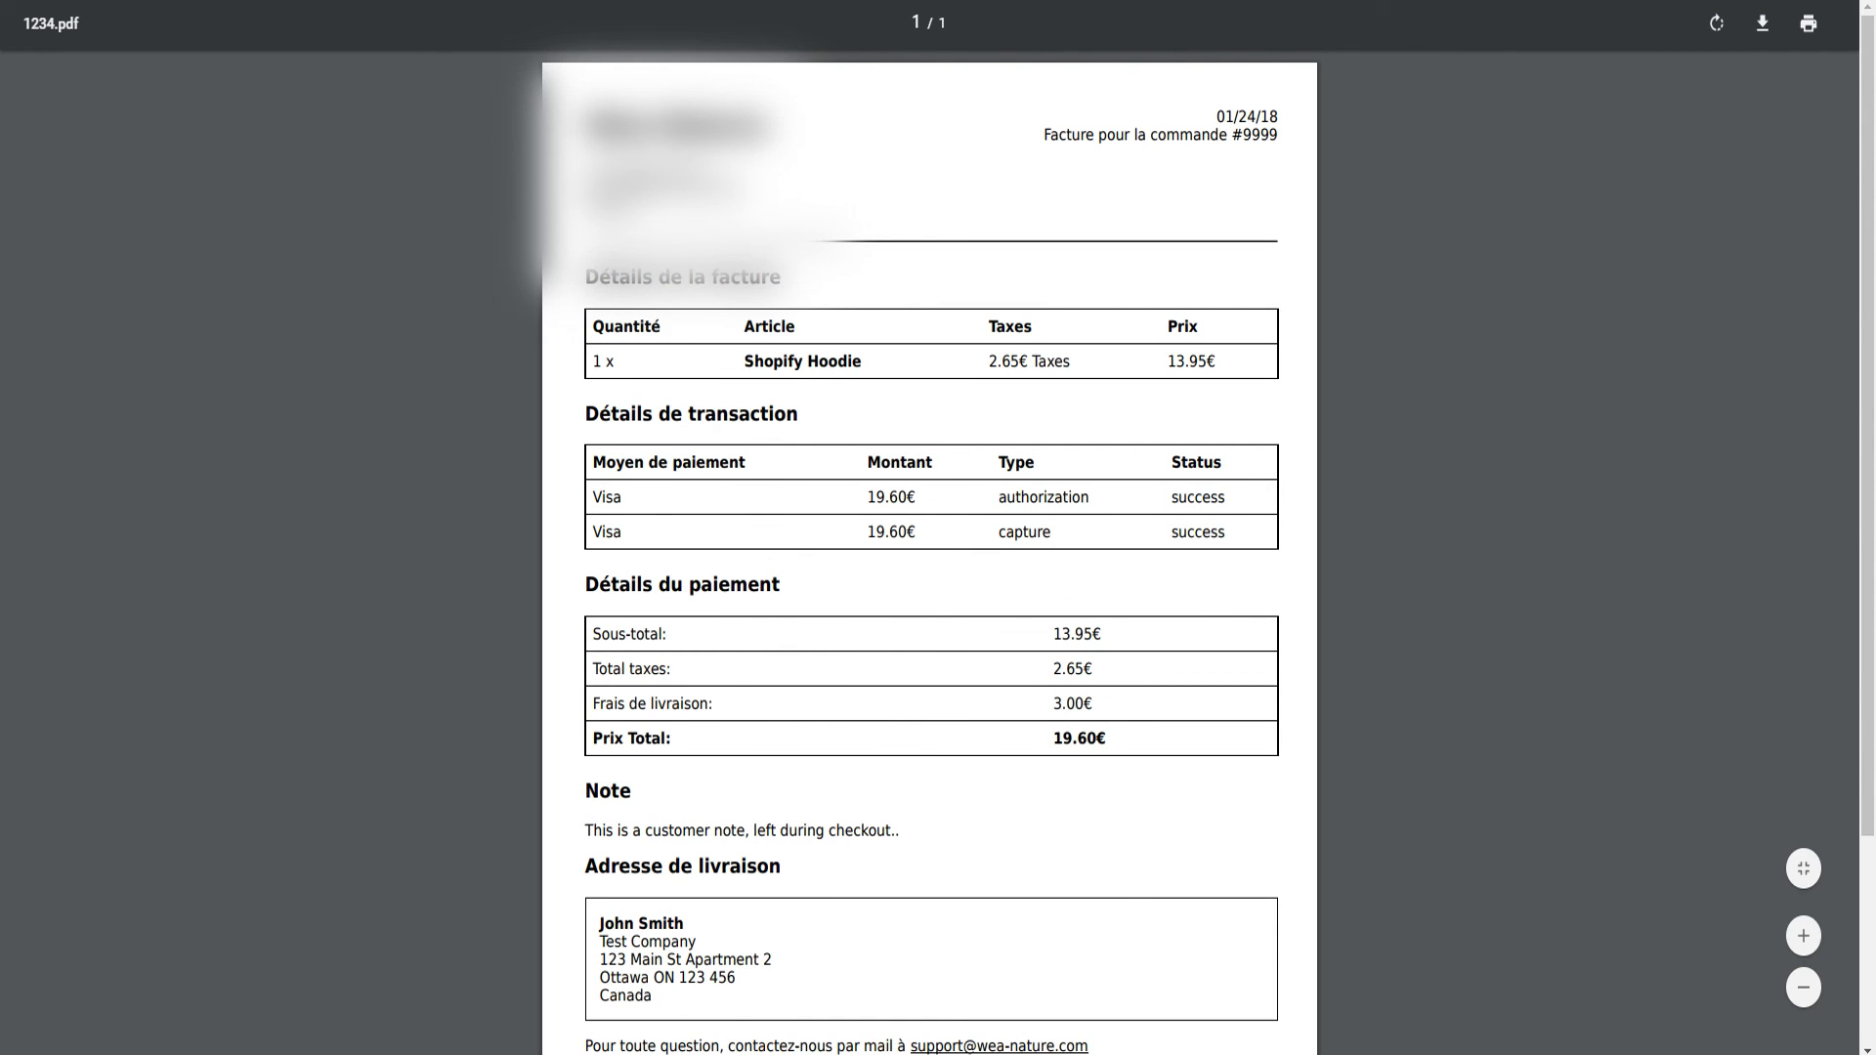
key(ctrl+w)
click(1217, 109)
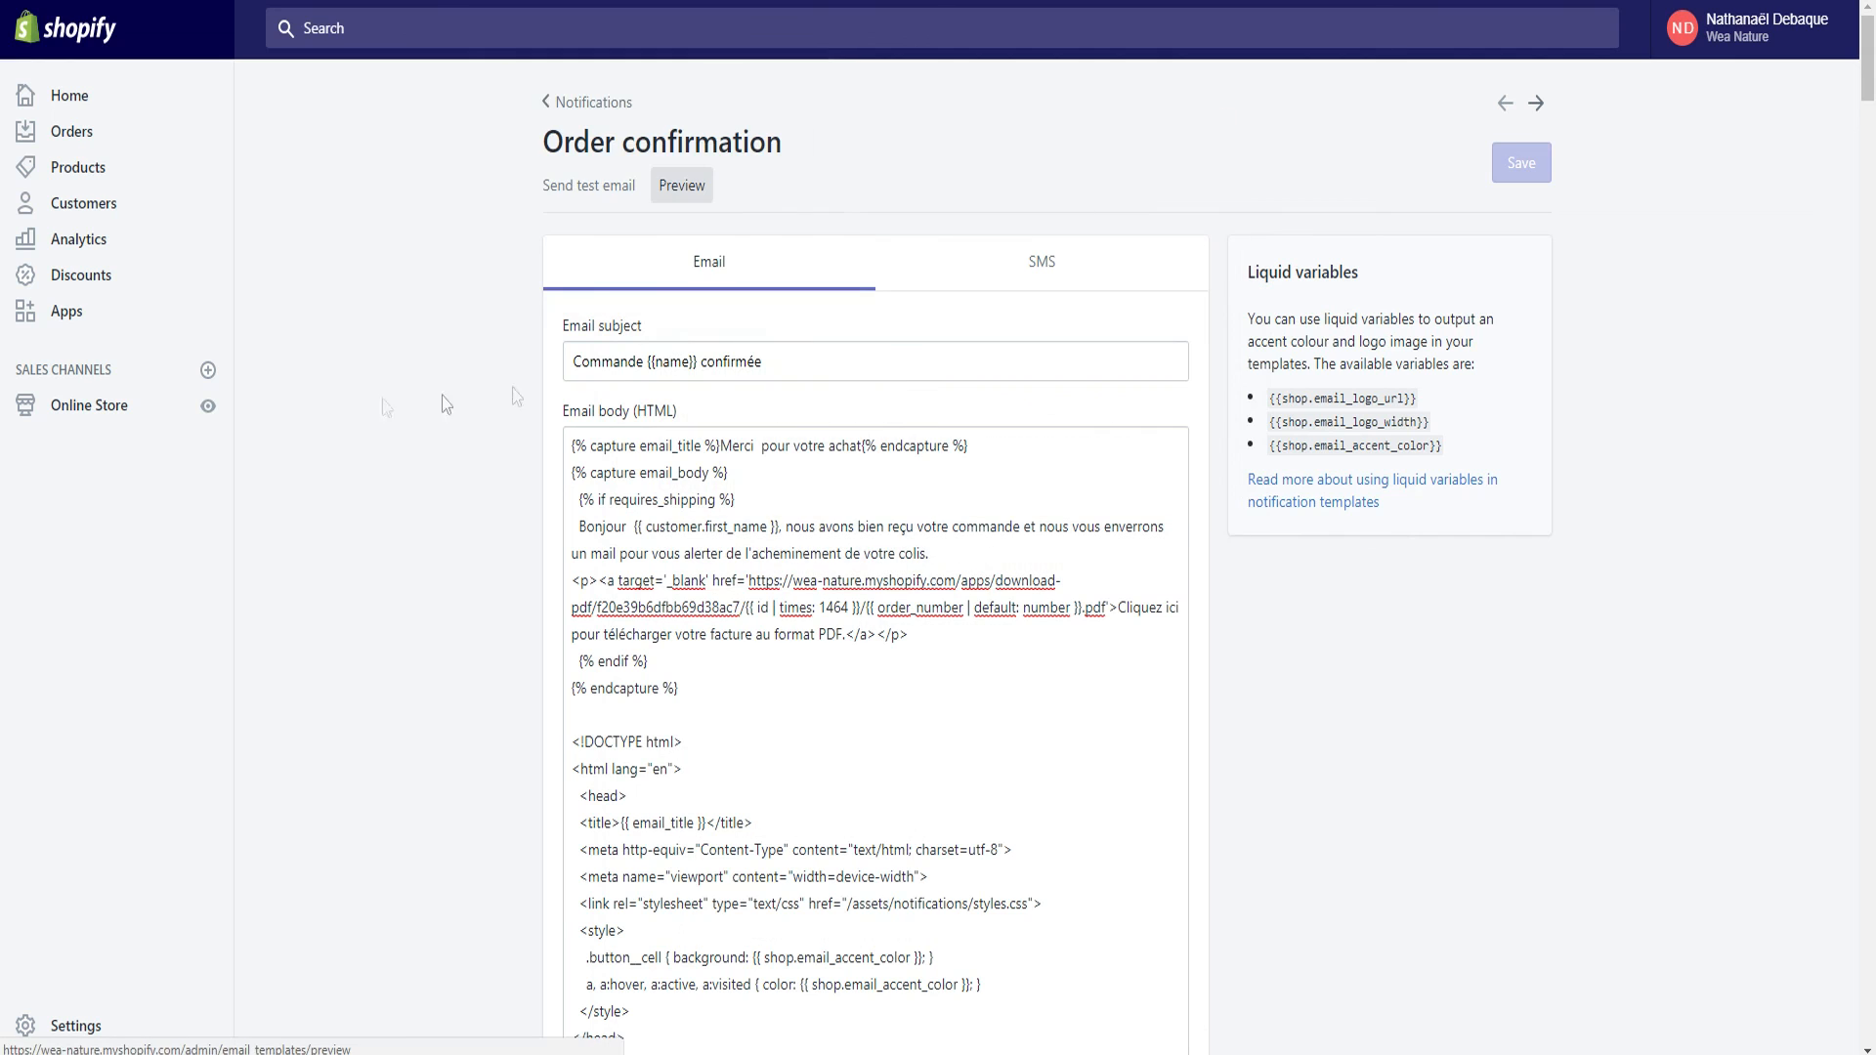